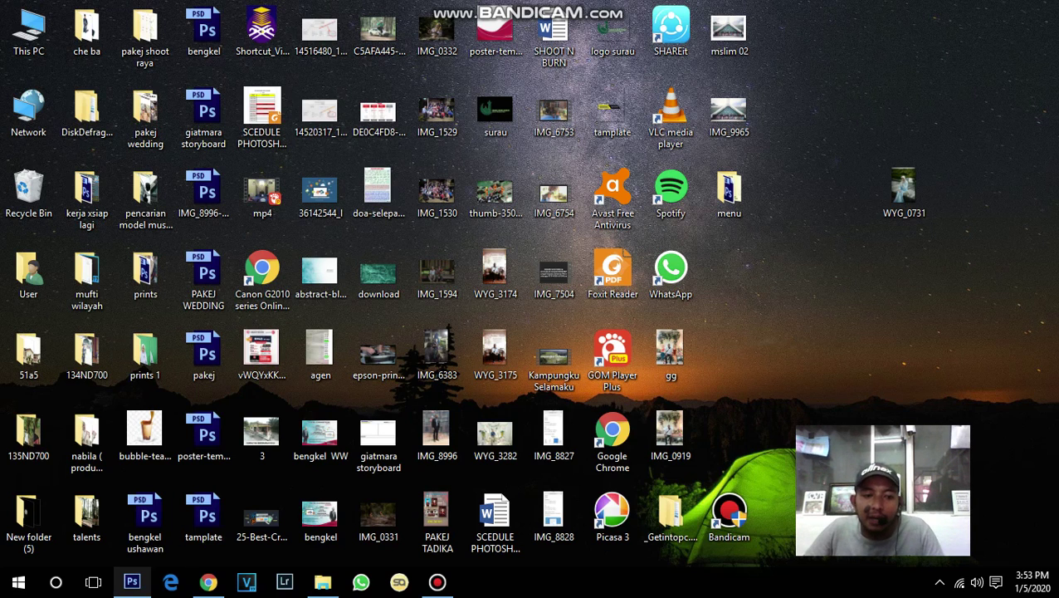
Restore the minimized Photoshop CS6 window from the taskbar.
{"action": "left_click", "coordinate": [132, 581]}
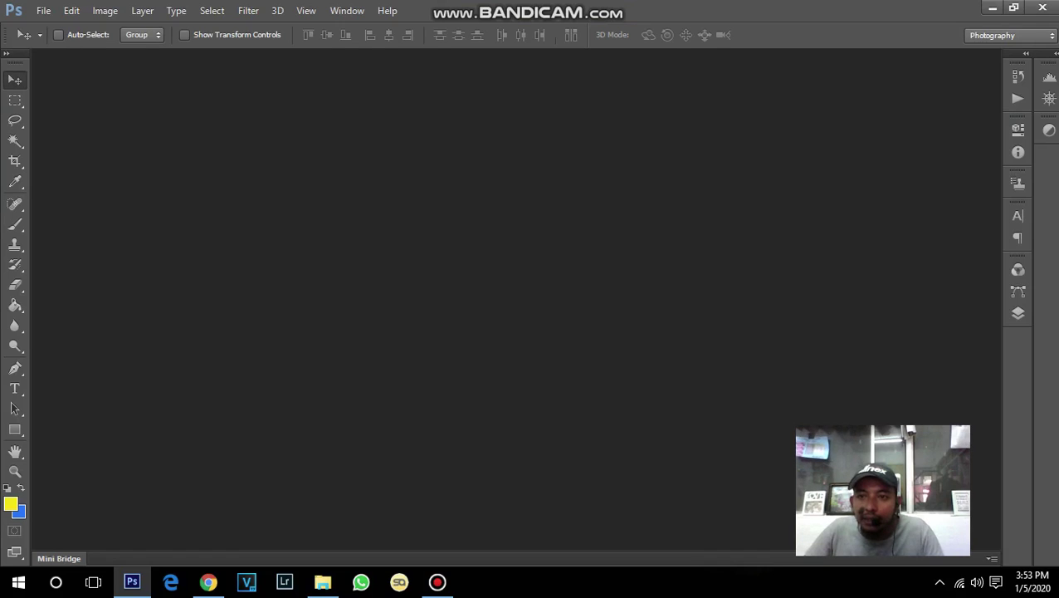
Open the desktop photo WYG_0731.JPG in Adobe Photoshop CS6 via Open with.
{"action": "left_click", "coordinate": [992, 8]}
{"action": "left_click", "coordinate": [904, 191]}
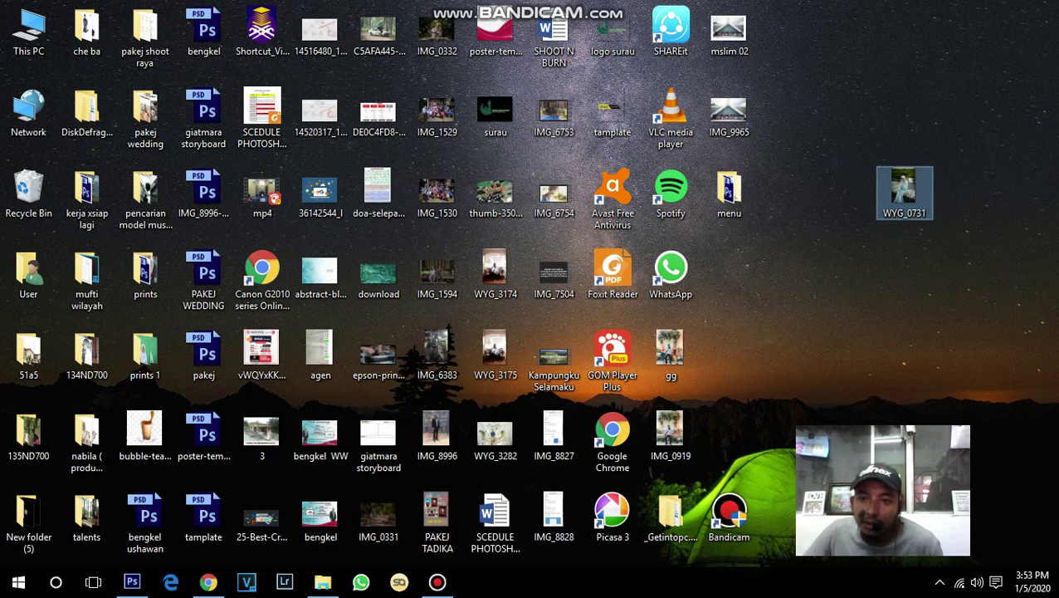
{"action": "right_click", "coordinate": [904, 191]}
{"action": "mouse_move", "coordinate": [863, 326]}
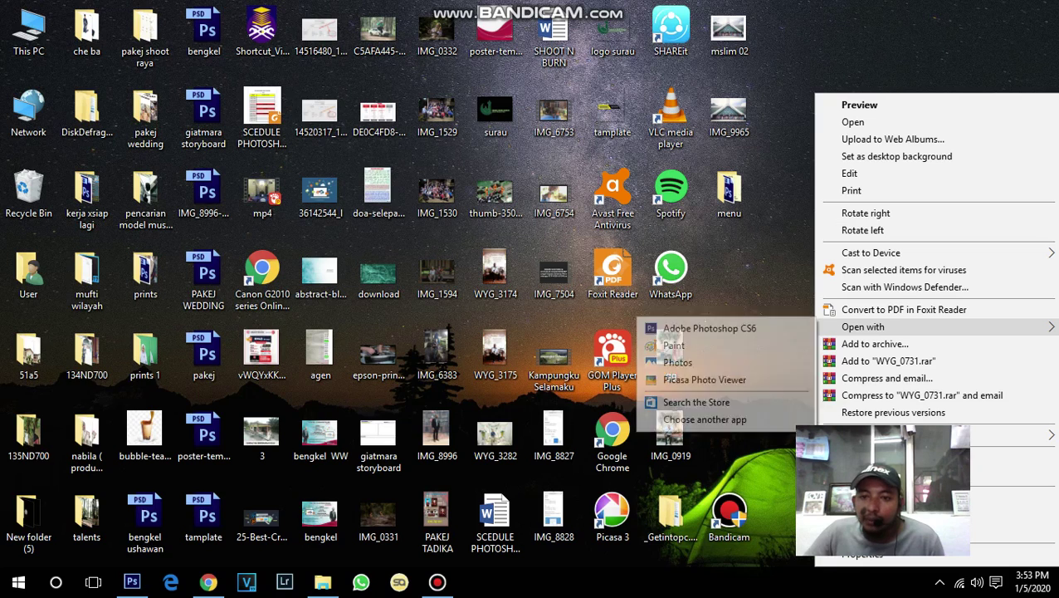
{"action": "left_click", "coordinate": [705, 328]}
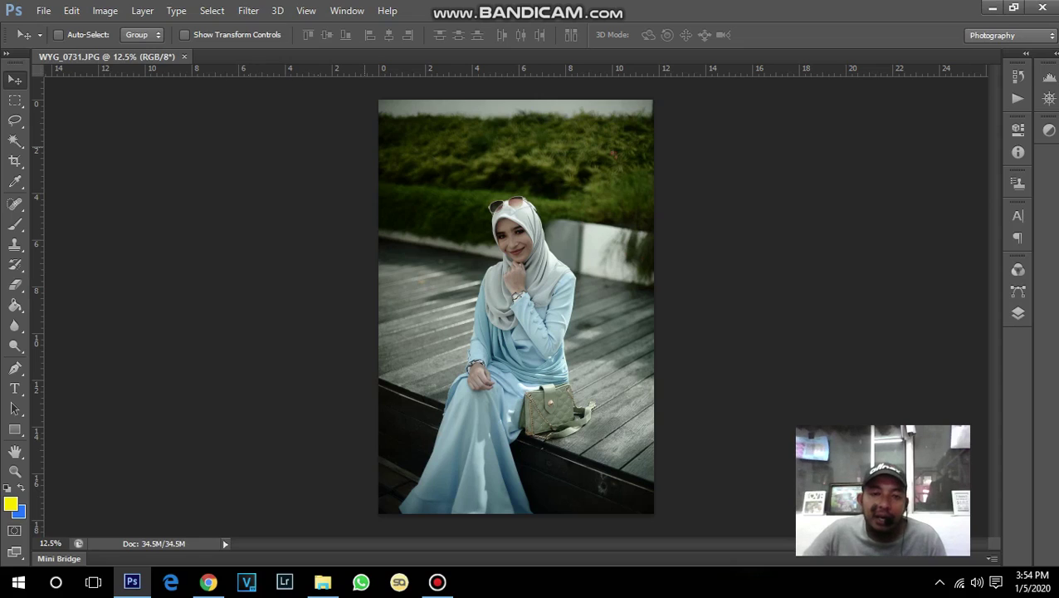
Duplicate the Background layer into a new Layer 1 with Ctrl+J.
{"action": "left_click", "coordinate": [1018, 313]}
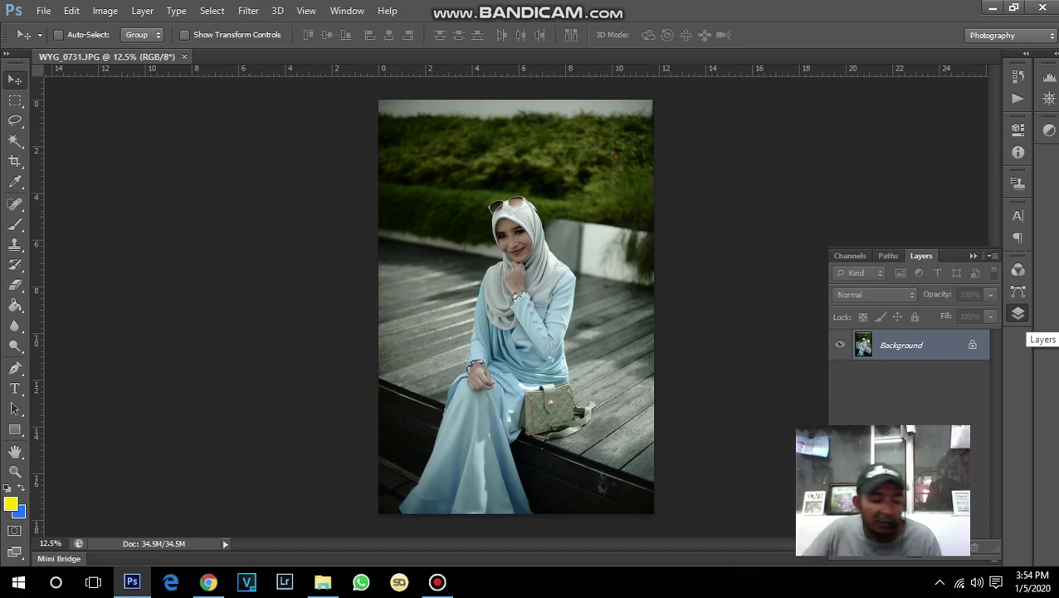
{"action": "key", "text": "ctrl+j"}
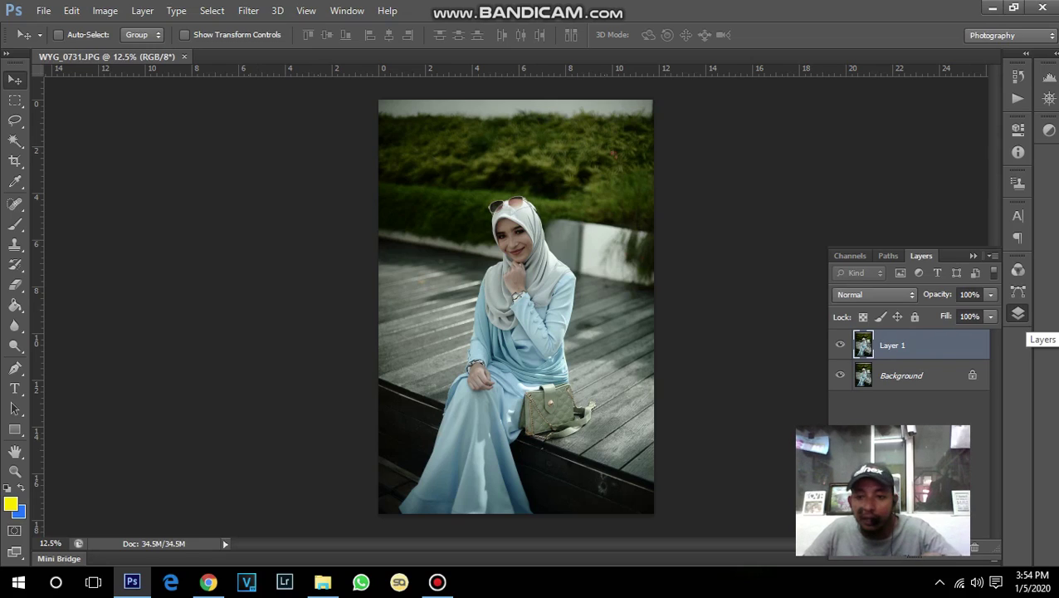
{"action": "left_click", "coordinate": [1018, 312]}
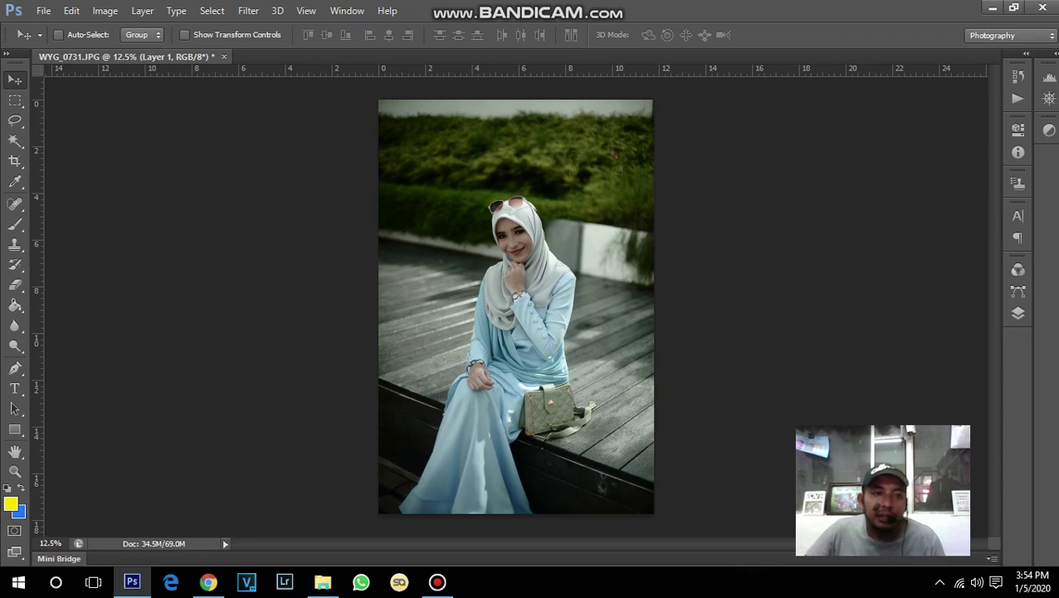
{"action": "left_click", "coordinate": [105, 10]}
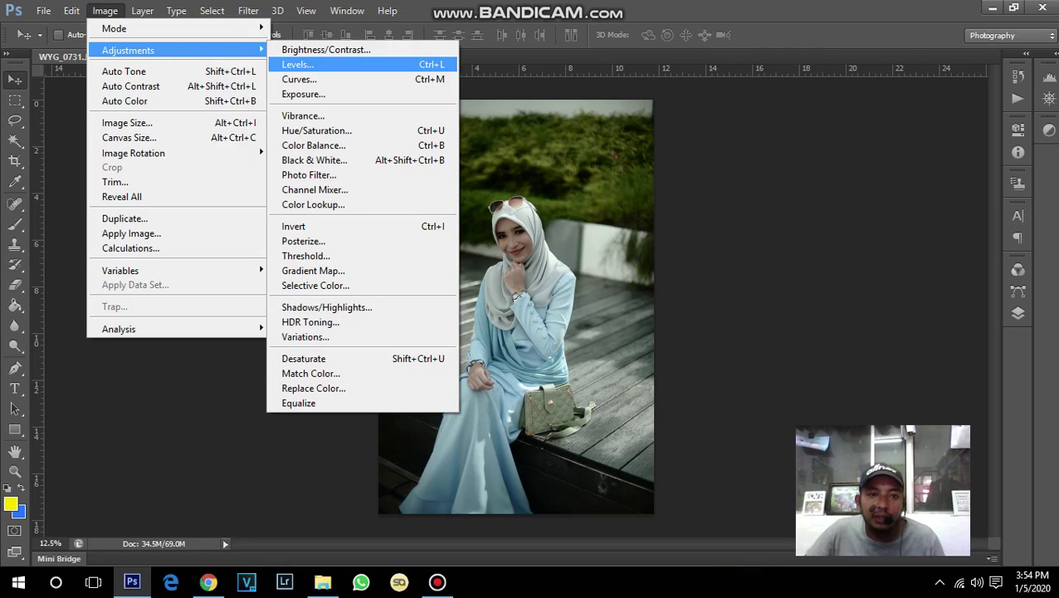
Start a Curves adjustment on Layer 1, lifting RGB midtones and moving the black and white points.
{"action": "left_click", "coordinate": [299, 79]}
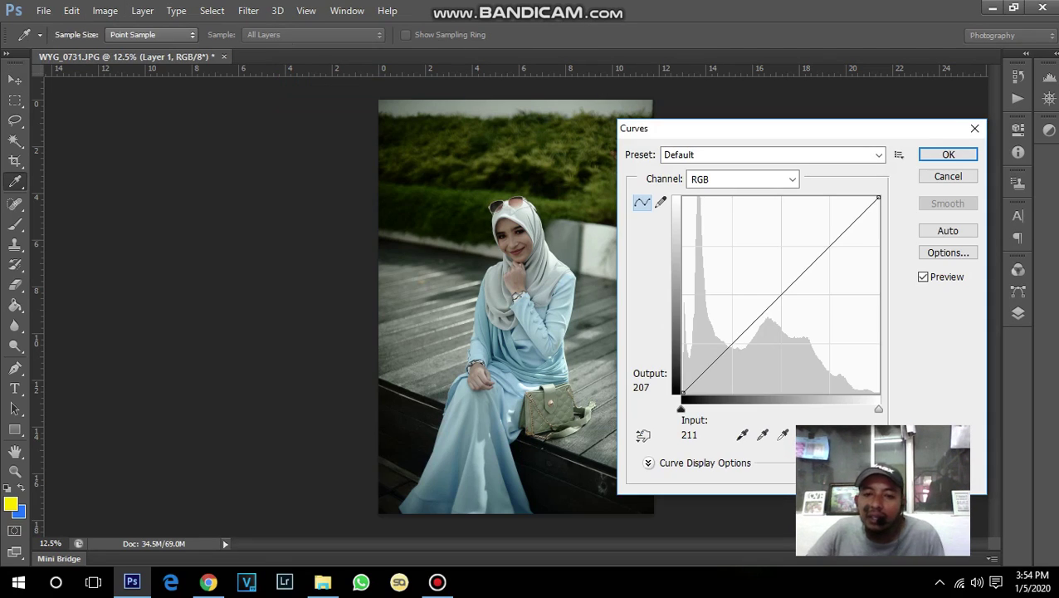
{"action": "left_click_drag", "start_coordinate": [733, 131], "coordinate": [764, 121]}
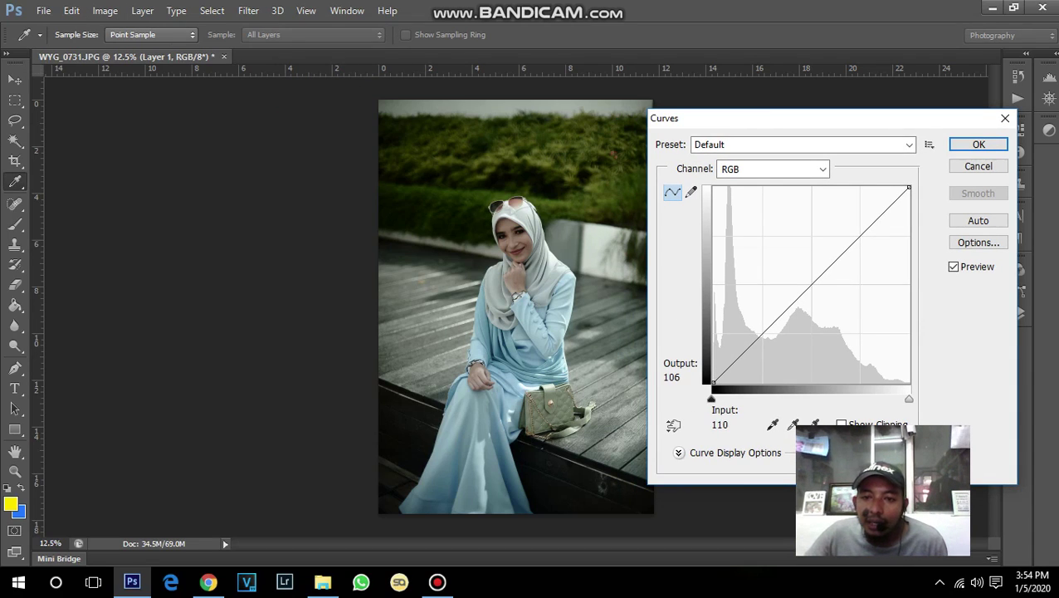
{"action": "left_click", "coordinate": [798, 302]}
{"action": "left_click_drag", "start_coordinate": [797, 301], "coordinate": [776, 286]}
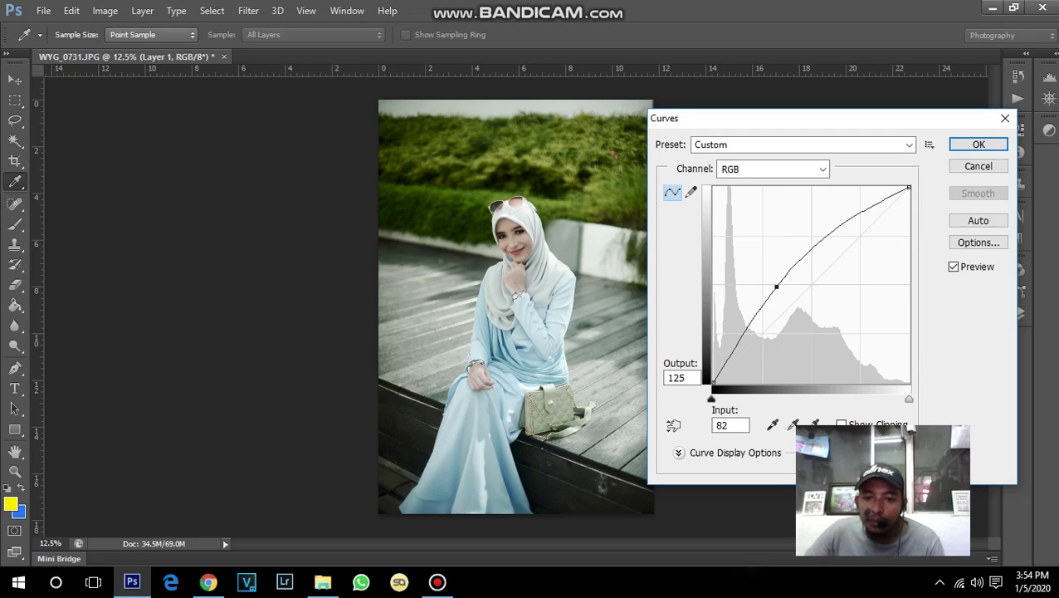
{"action": "mouse_move", "coordinate": [711, 400]}
{"action": "left_mouse_down"}
{"action": "mouse_move", "coordinate": [724, 400]}
{"action": "mouse_move", "coordinate": [711, 399]}
{"action": "left_mouse_up"}
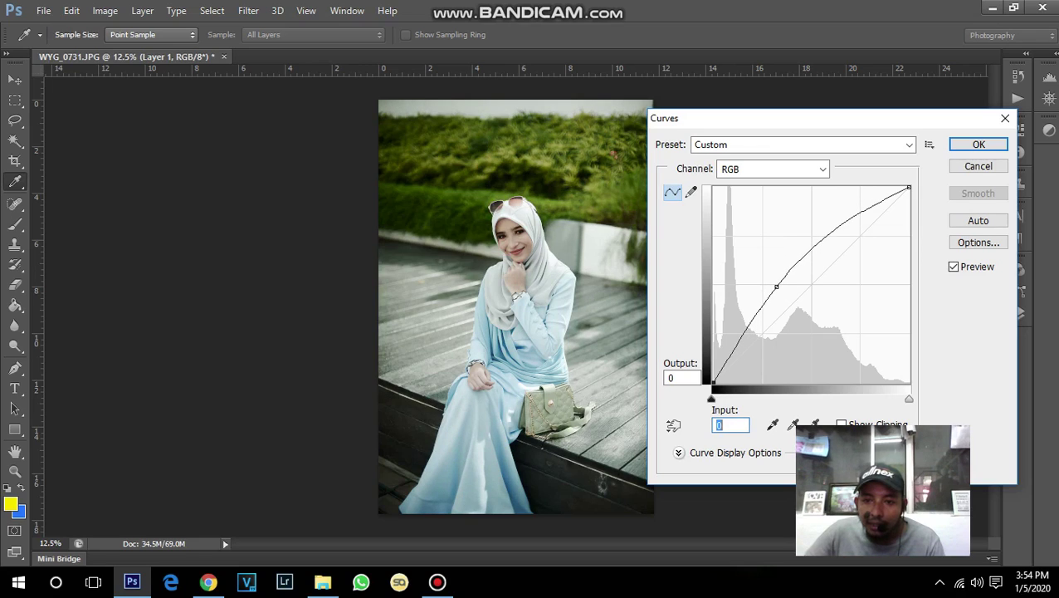
{"action": "left_click_drag", "start_coordinate": [909, 399], "coordinate": [830, 399]}
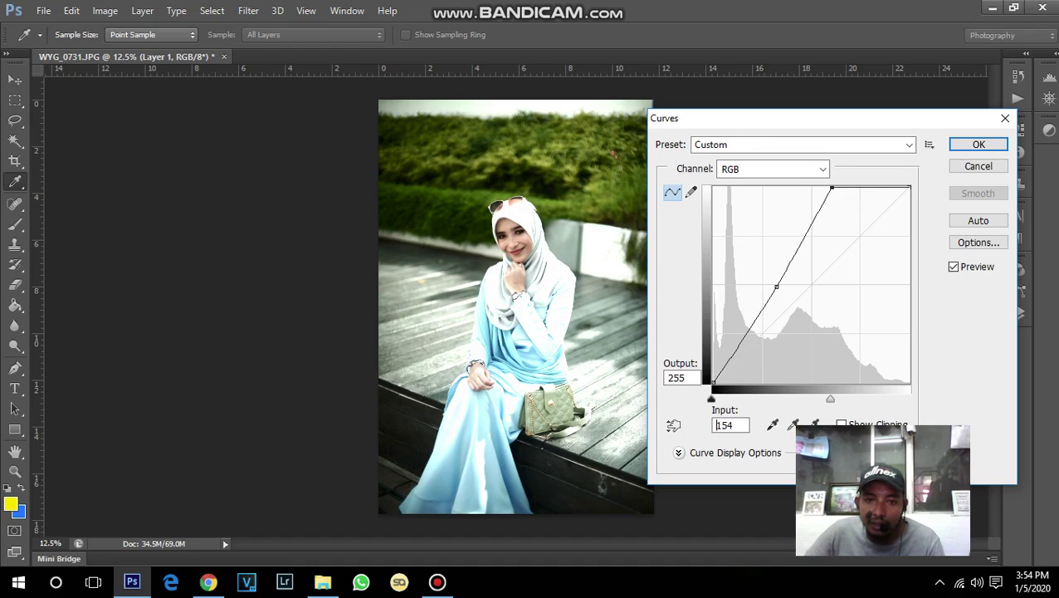
Fine-tune the RGB white point and midpoint so input 71 maps to output 128.
{"action": "double_click", "coordinate": [717, 425]}
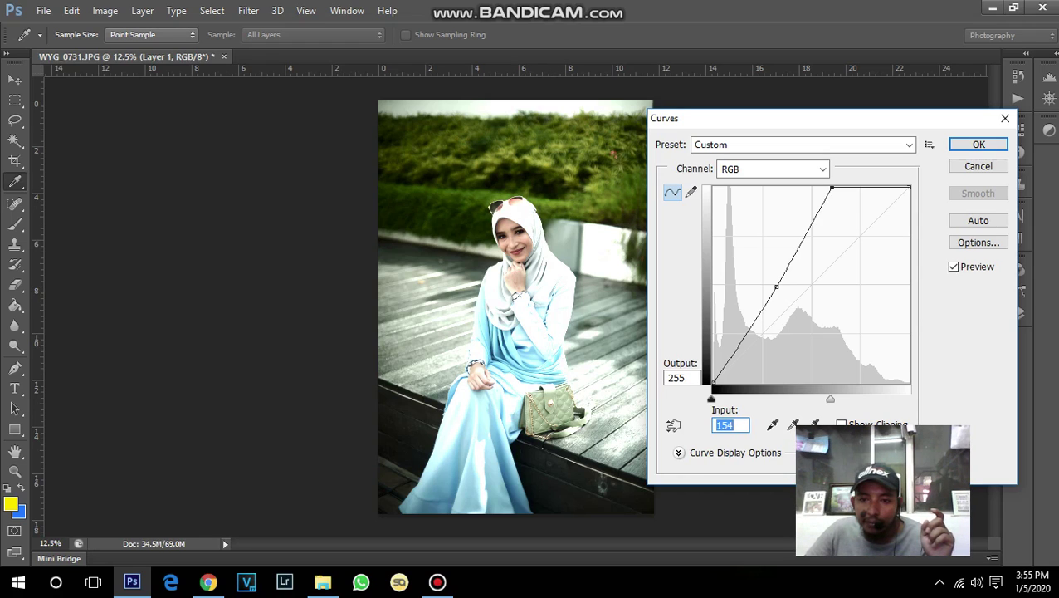
{"action": "left_click_drag", "start_coordinate": [830, 398], "coordinate": [868, 398]}
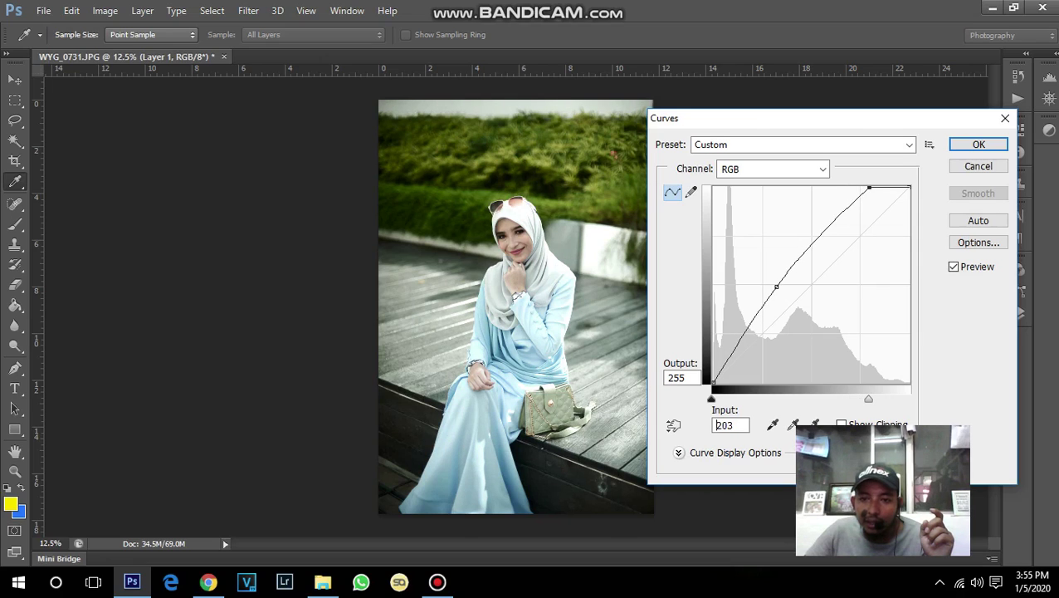
{"action": "key", "text": "Up"}
{"action": "key", "text": "Up"}
{"action": "key", "text": "Up"}
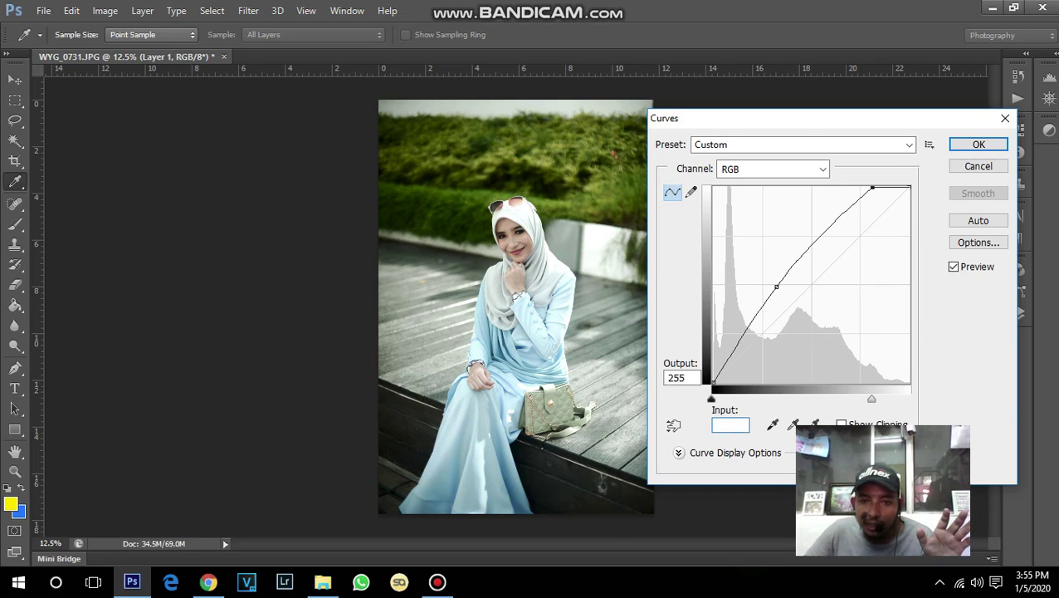
{"action": "mouse_move", "coordinate": [711, 398]}
{"action": "left_mouse_down"}
{"action": "mouse_move", "coordinate": [727, 398]}
{"action": "mouse_move", "coordinate": [711, 398]}
{"action": "left_mouse_up"}
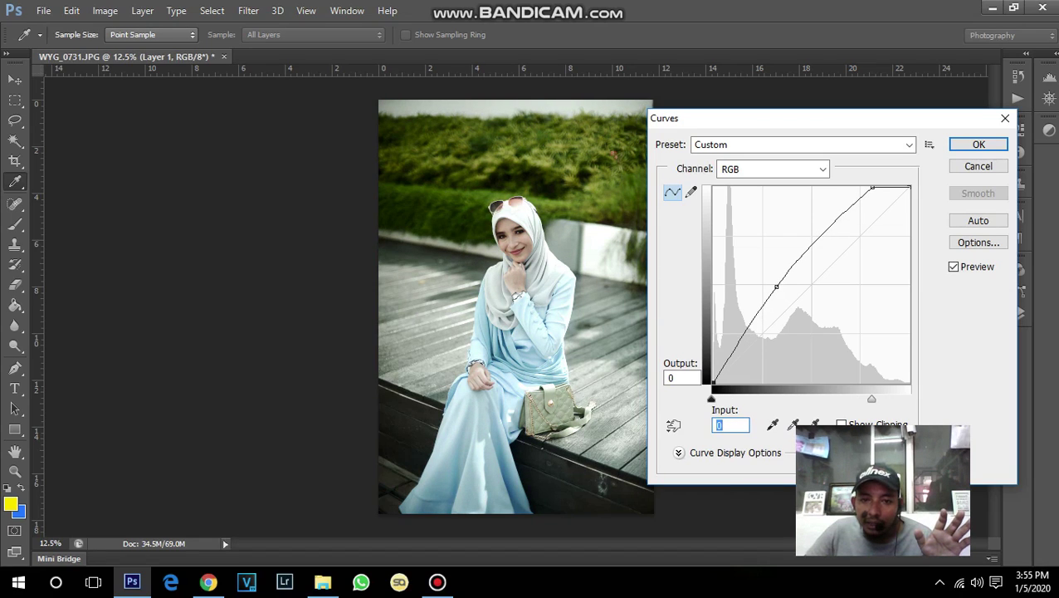
{"action": "left_click_drag", "start_coordinate": [776, 286], "coordinate": [768, 285]}
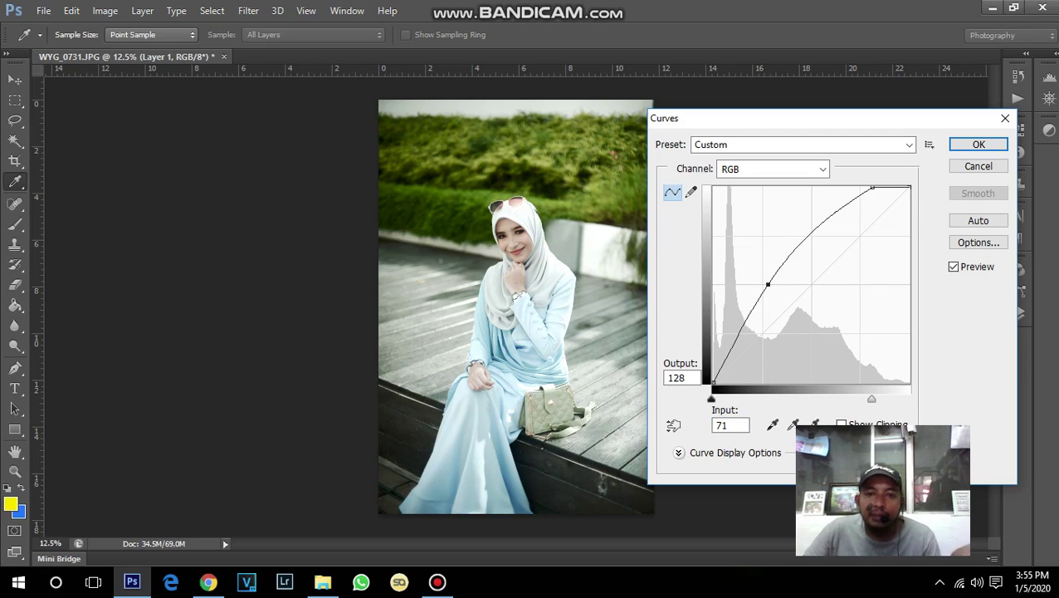
{"action": "left_click", "coordinate": [823, 169]}
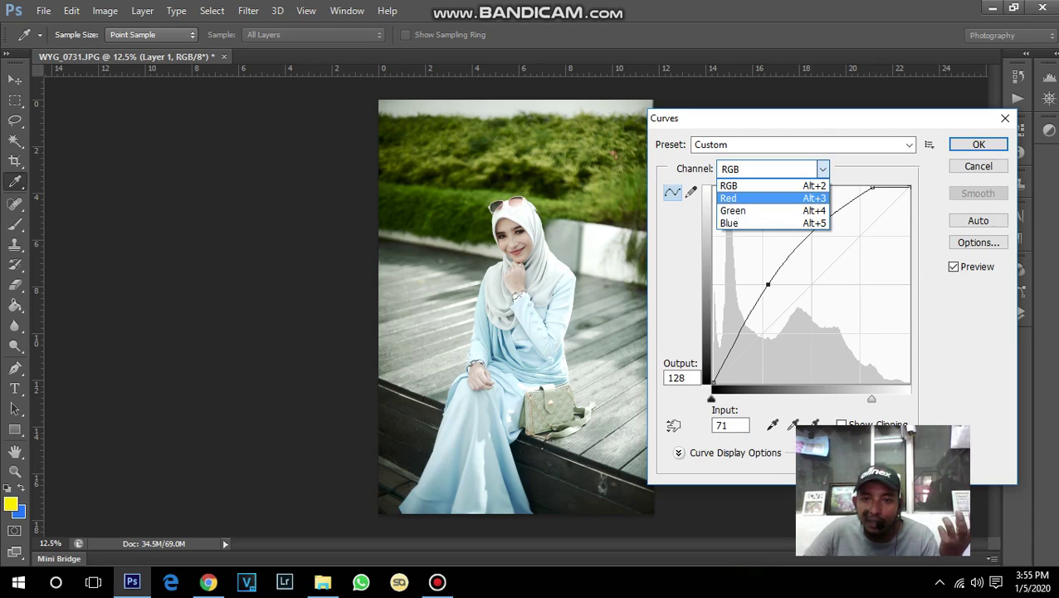
Adjust the Red channel curve's black and white points and bend its midtones upward.
{"action": "left_click", "coordinate": [747, 197]}
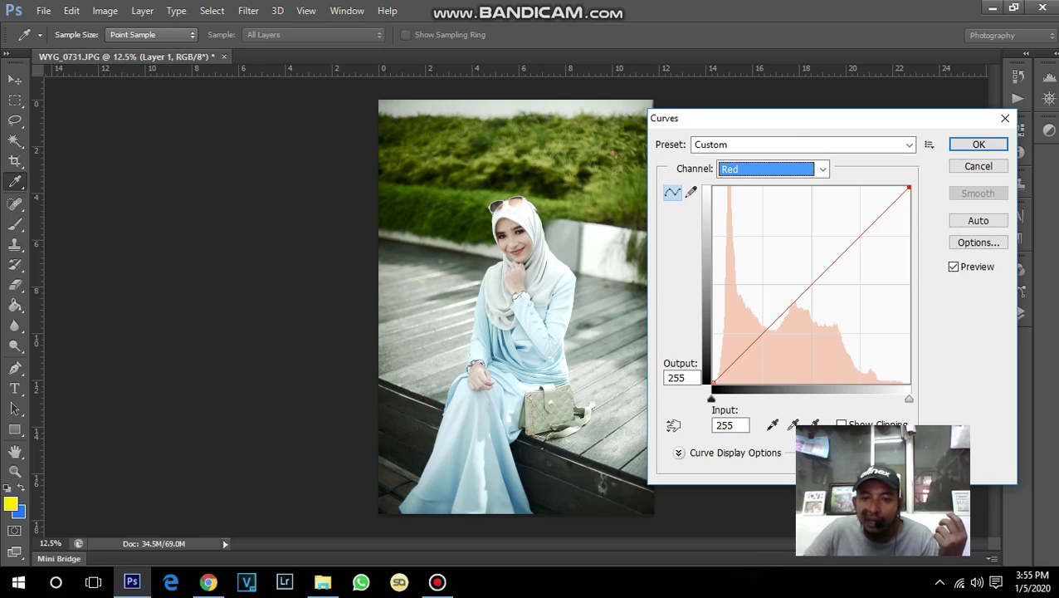
{"action": "left_click_drag", "start_coordinate": [711, 398], "coordinate": [712, 398]}
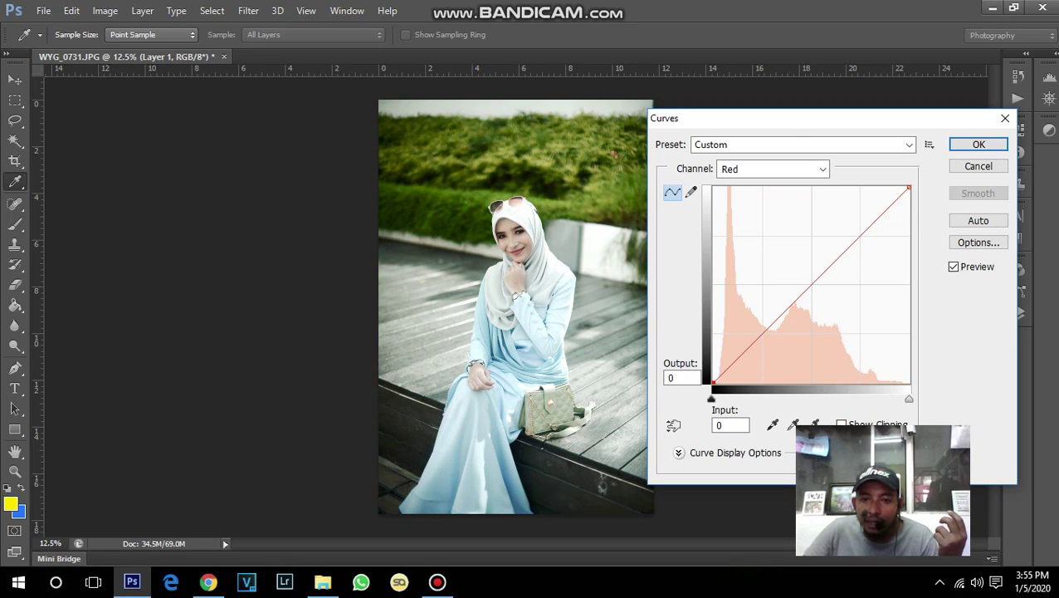
{"action": "key", "text": "Tab"}
{"action": "mouse_move", "coordinate": [909, 398]}
{"action": "left_mouse_down"}
{"action": "mouse_move", "coordinate": [841, 399]}
{"action": "mouse_move", "coordinate": [908, 399]}
{"action": "left_mouse_up"}
{"action": "key", "text": "Tab"}
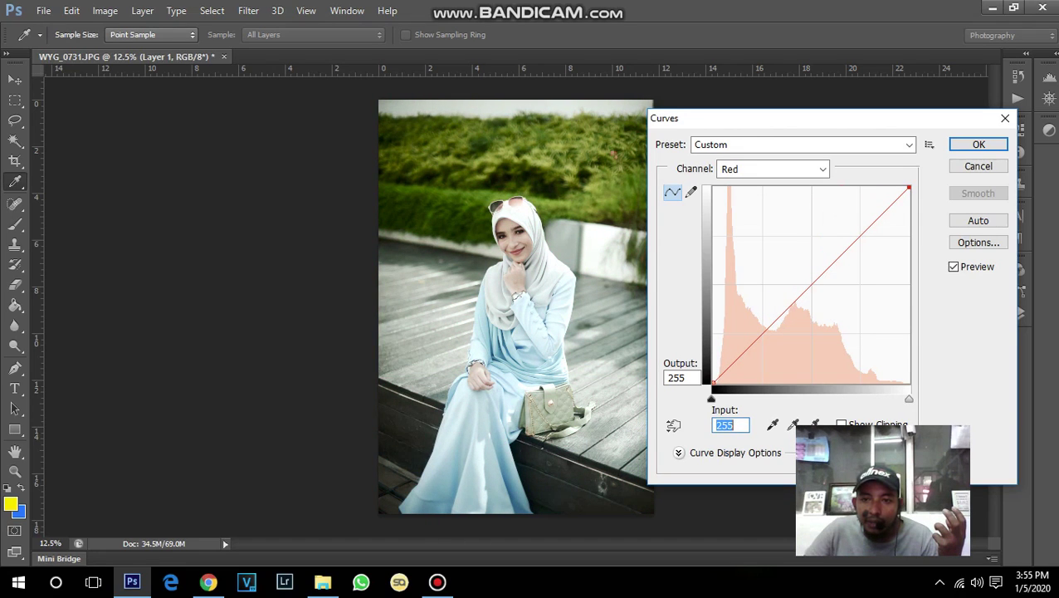
{"action": "mouse_move", "coordinate": [790, 305]}
{"action": "left_mouse_down"}
{"action": "mouse_move", "coordinate": [785, 313]}
{"action": "mouse_move", "coordinate": [781, 299]}
{"action": "mouse_move", "coordinate": [789, 307]}
{"action": "left_mouse_up"}
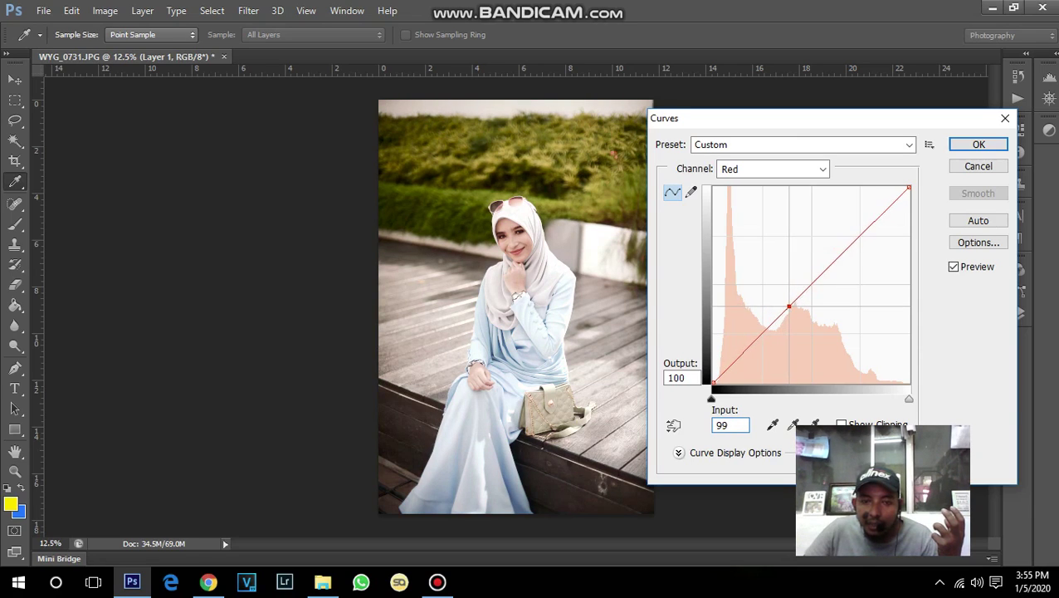
Give the Green curve a near-neutral midpoint at input 98 / output 98.
{"action": "left_click", "coordinate": [771, 169]}
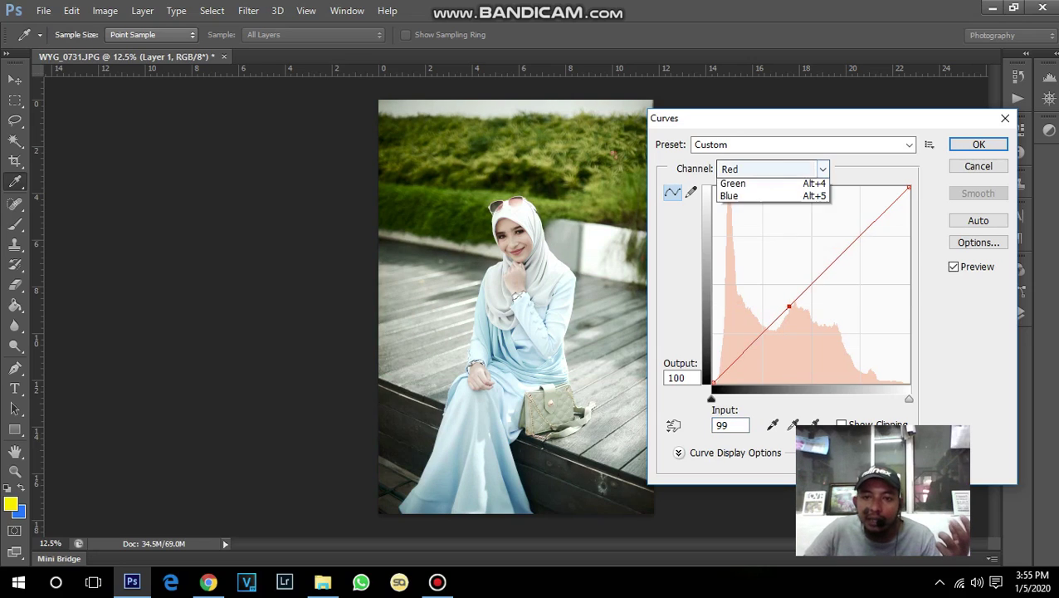
{"action": "left_click", "coordinate": [733, 210]}
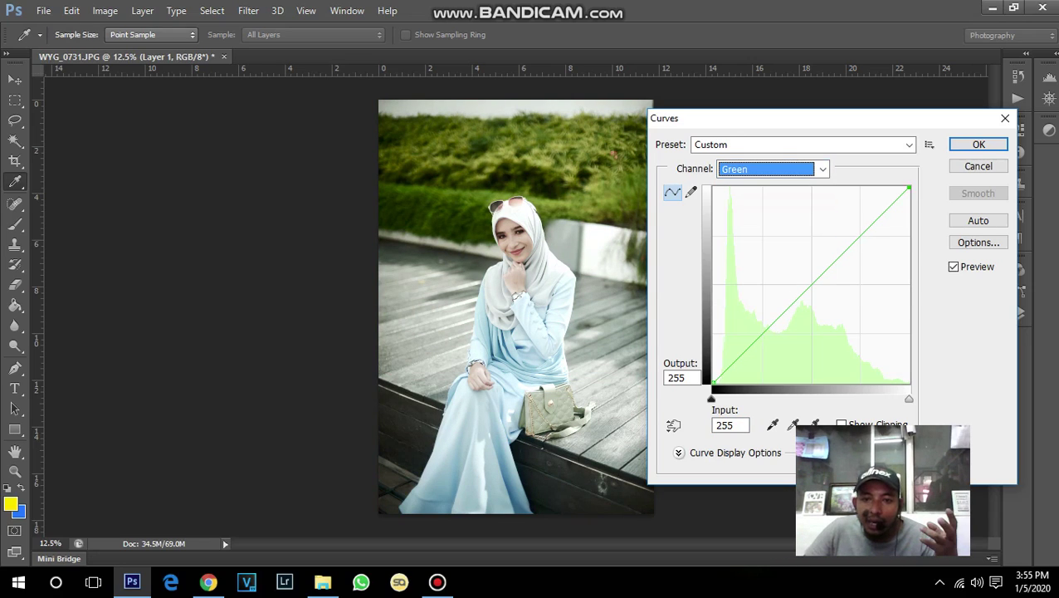
{"action": "mouse_move", "coordinate": [712, 398]}
{"action": "left_mouse_down"}
{"action": "mouse_move", "coordinate": [721, 399]}
{"action": "mouse_move", "coordinate": [712, 399]}
{"action": "left_mouse_up"}
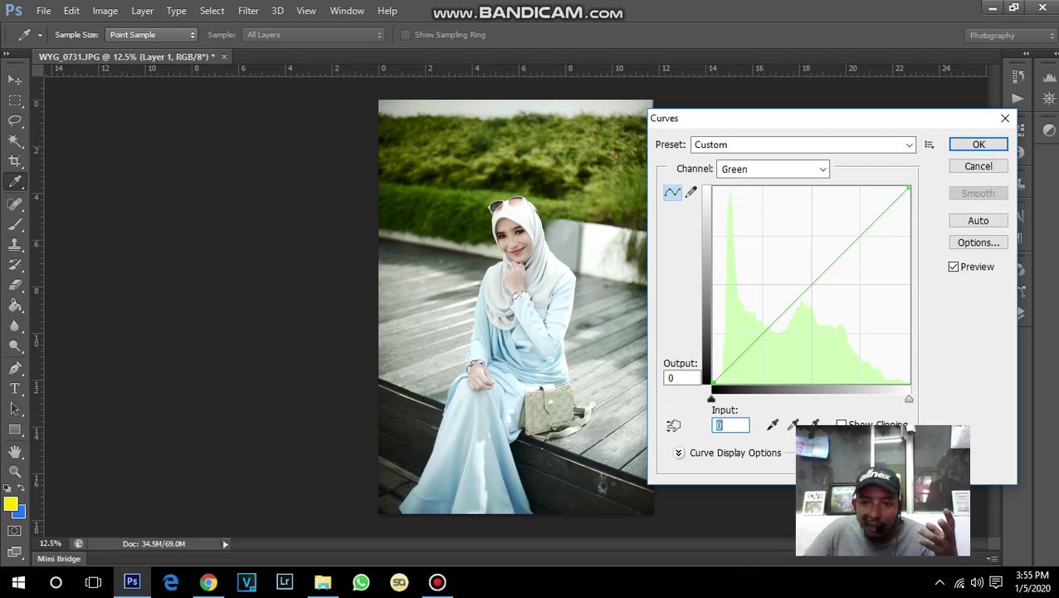
{"action": "mouse_move", "coordinate": [909, 398]}
{"action": "left_mouse_down"}
{"action": "mouse_move", "coordinate": [873, 399]}
{"action": "mouse_move", "coordinate": [909, 398]}
{"action": "left_mouse_up"}
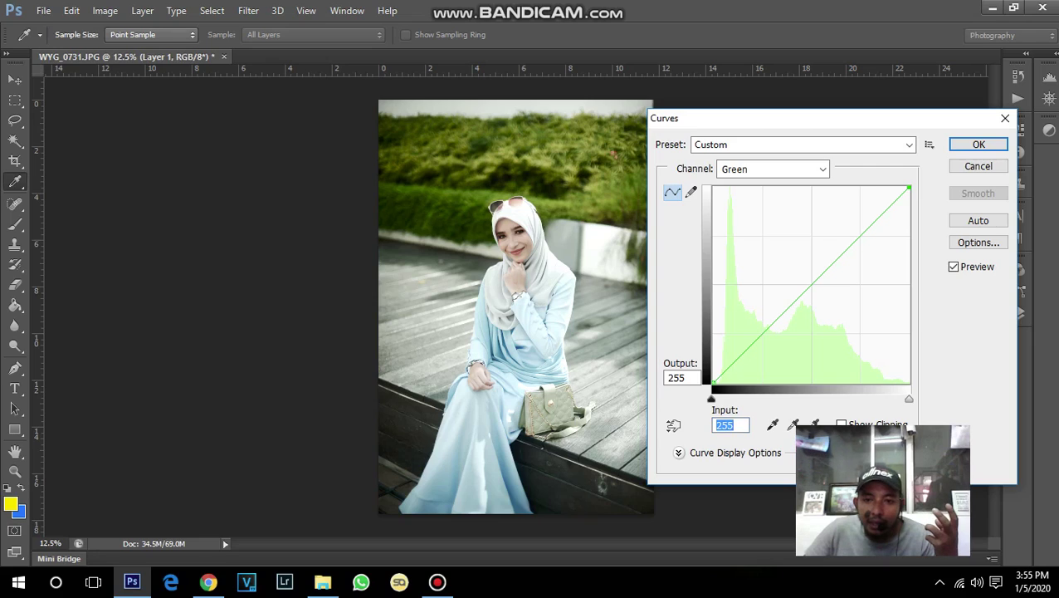
{"action": "key", "text": "BackSpace"}
{"action": "left_click", "coordinate": [786, 305]}
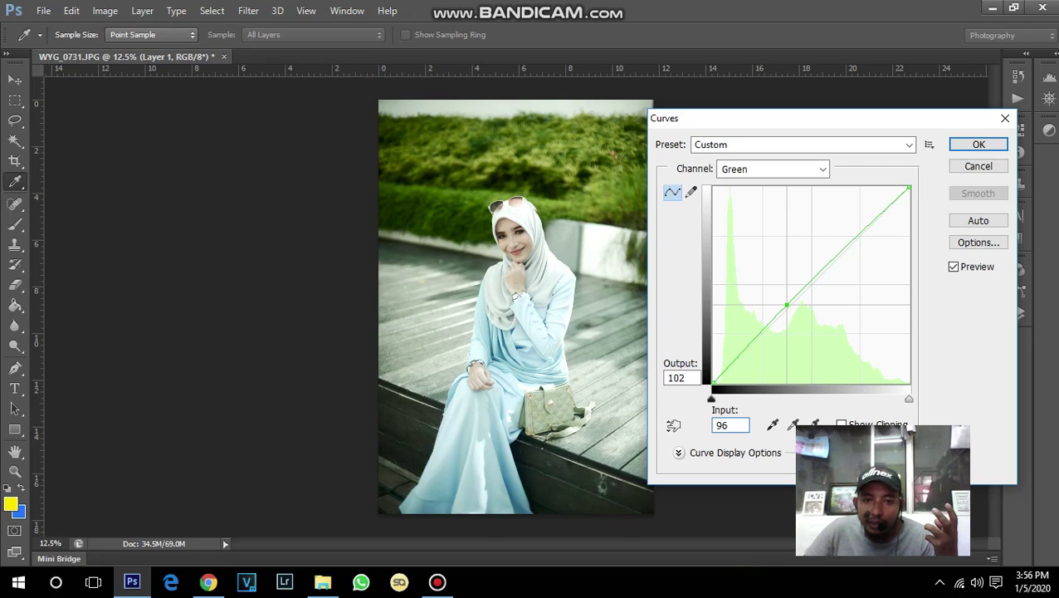
{"action": "left_click_drag", "start_coordinate": [786, 305], "coordinate": [788, 308]}
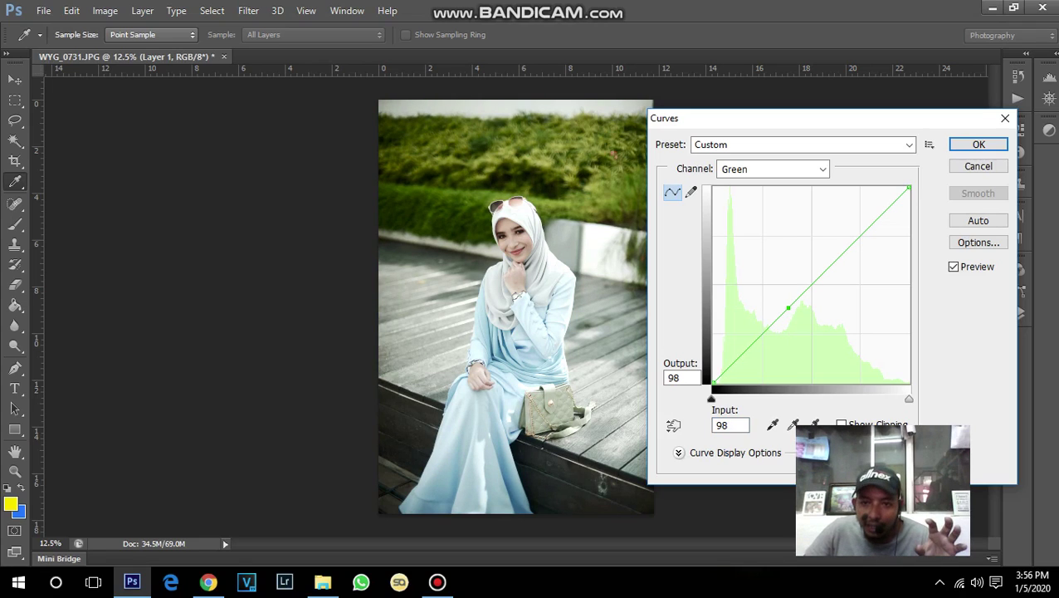
{"action": "left_click", "coordinate": [771, 168]}
Clip the Blue curve's black point to 11 and white point to 237.
{"action": "left_click", "coordinate": [759, 224]}
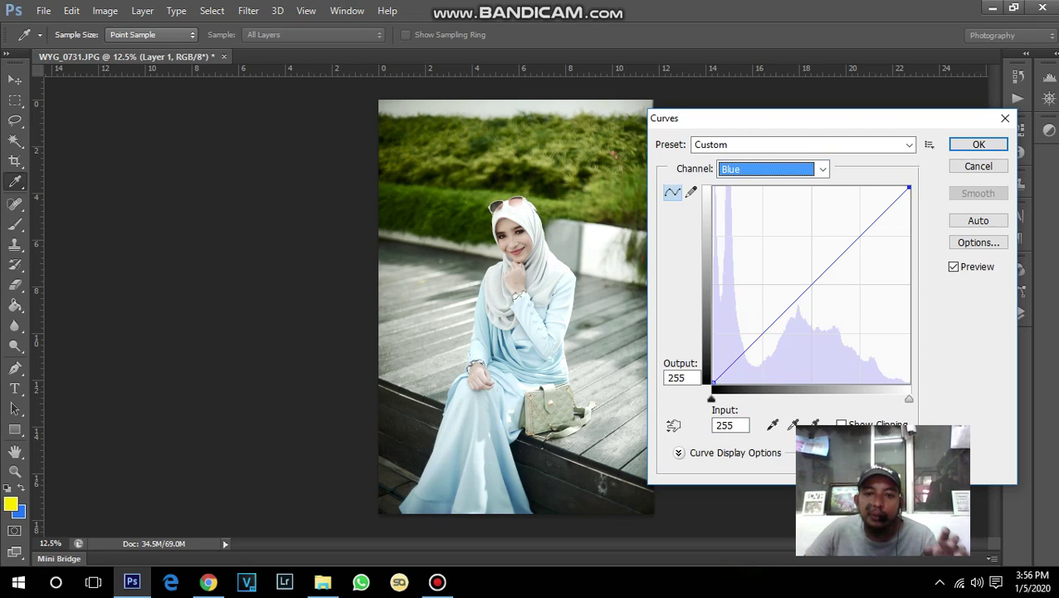
{"action": "left_click_drag", "start_coordinate": [711, 399], "coordinate": [719, 398]}
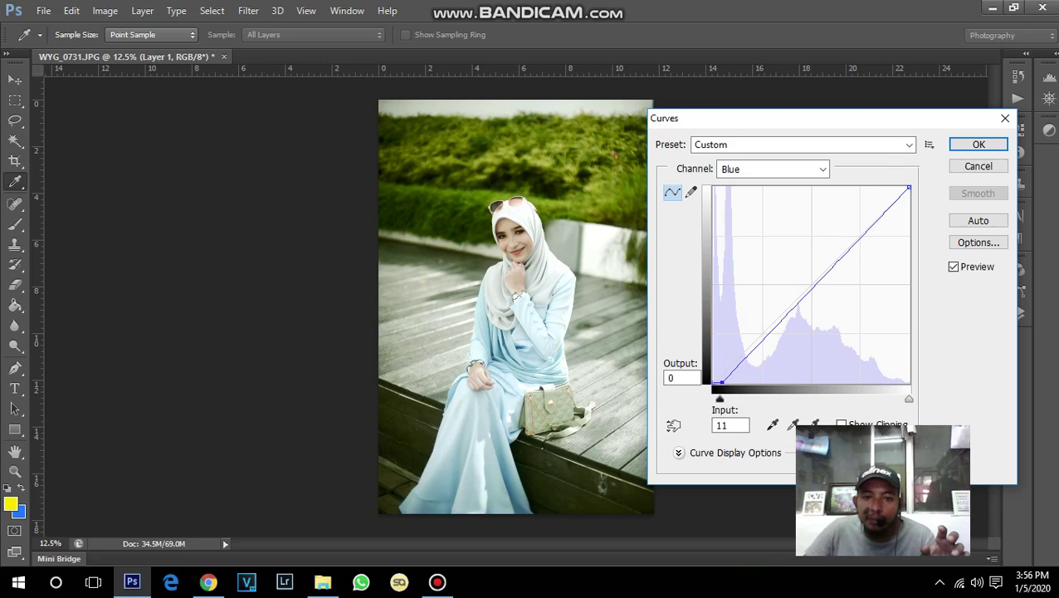
{"action": "key", "text": "Tab"}
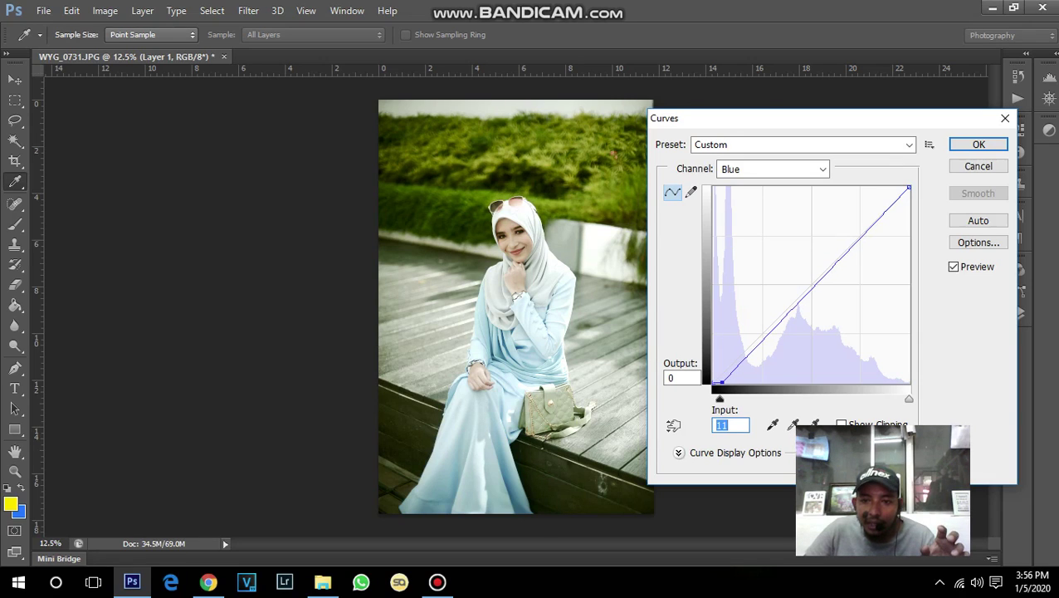
{"action": "left_click_drag", "start_coordinate": [909, 398], "coordinate": [894, 398]}
{"action": "key", "text": "Tab"}
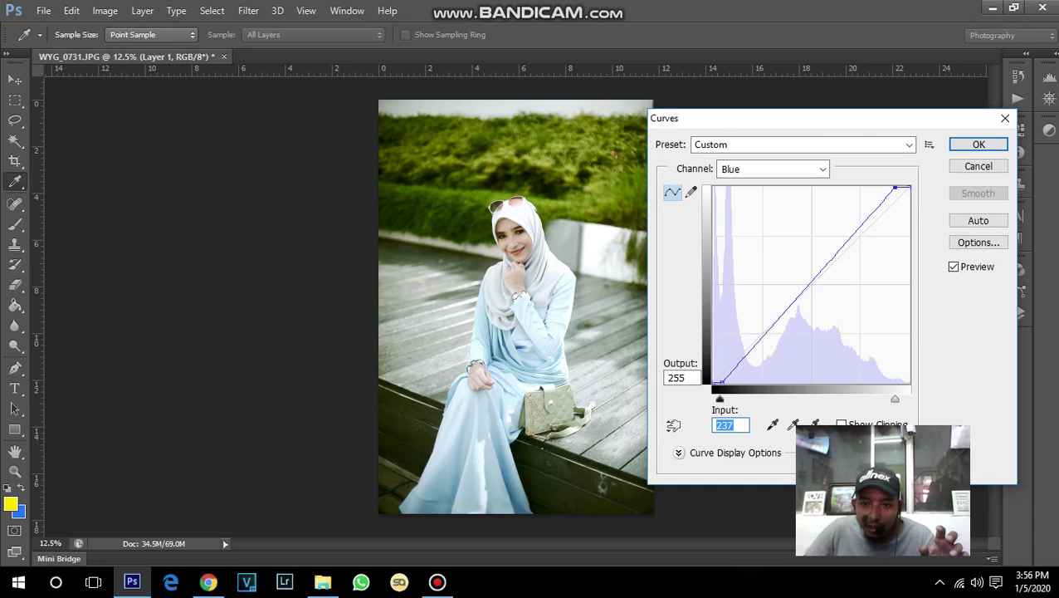
Leave the Blue curve near-neutral: midpoint about 102/101, endpoints back at 0 and 255.
{"action": "mouse_move", "coordinate": [794, 300]}
{"action": "left_mouse_down"}
{"action": "mouse_move", "coordinate": [794, 309]}
{"action": "mouse_move", "coordinate": [786, 303]}
{"action": "mouse_move", "coordinate": [795, 308]}
{"action": "left_mouse_up"}
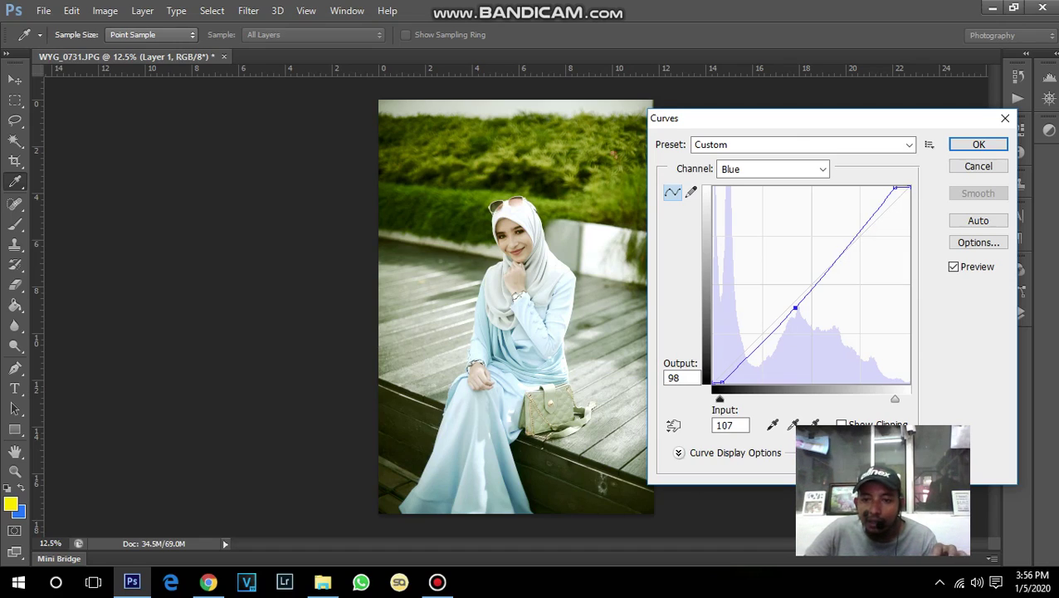
{"action": "left_click_drag", "start_coordinate": [895, 188], "coordinate": [909, 188]}
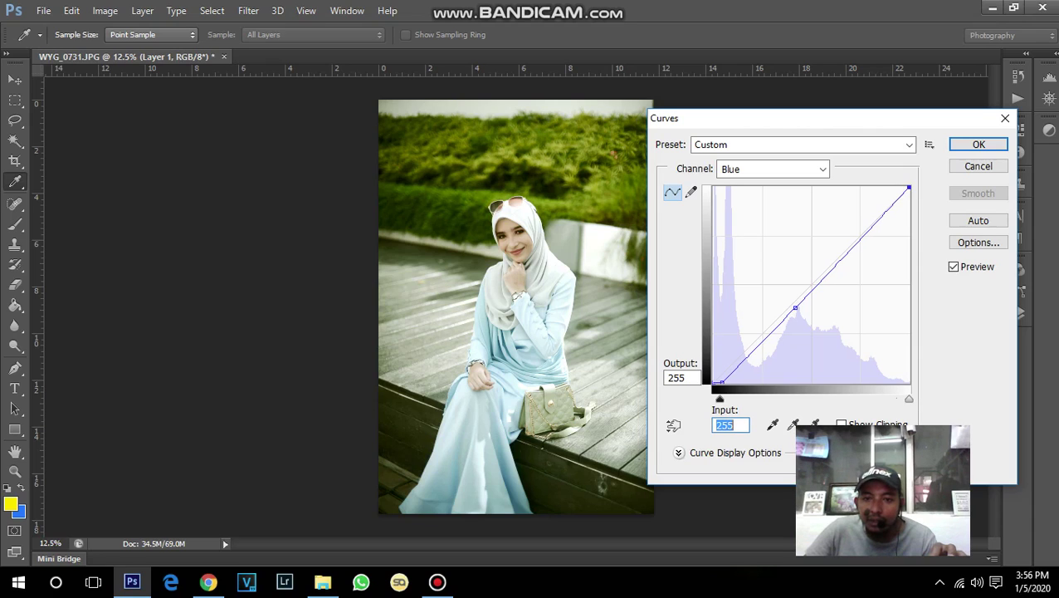
{"action": "left_click_drag", "start_coordinate": [795, 307], "coordinate": [791, 305]}
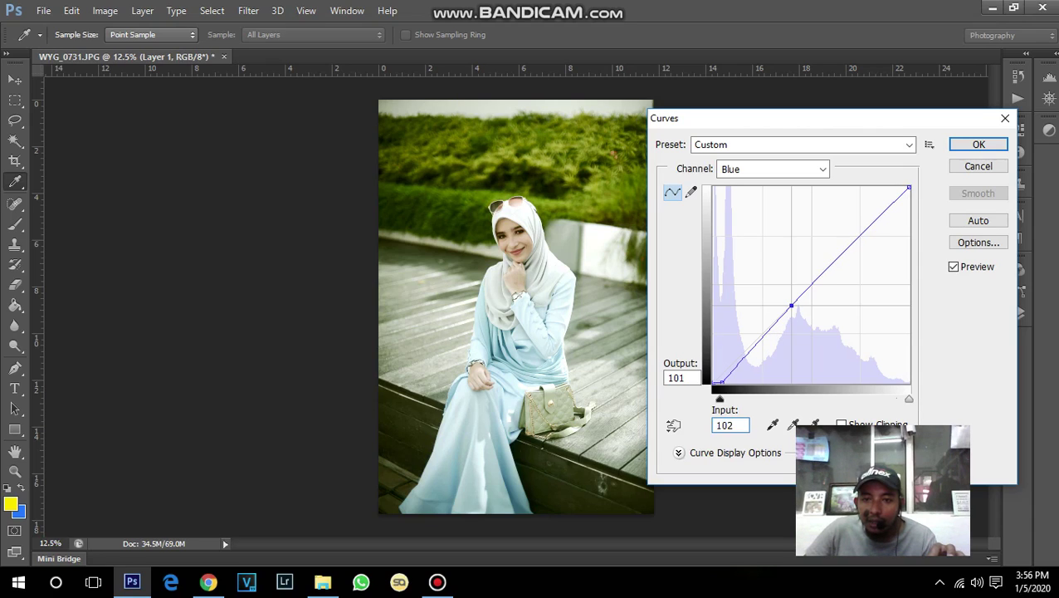
{"action": "left_click_drag", "start_coordinate": [721, 381], "coordinate": [713, 382]}
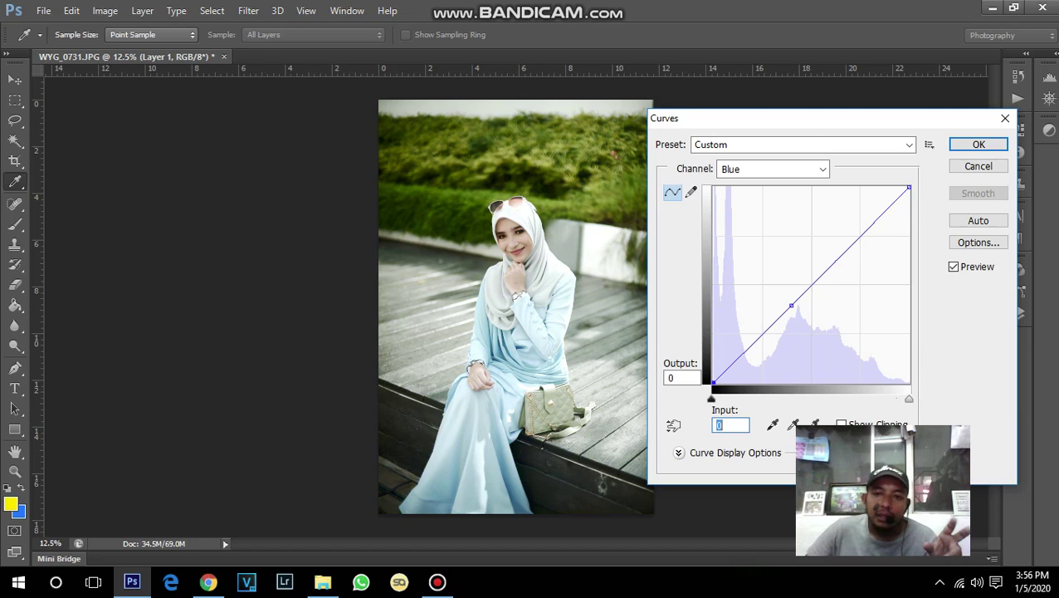
Apply the Curves and toggle Layer 1's visibility to compare it with the Background.
{"action": "left_click", "coordinate": [978, 145]}
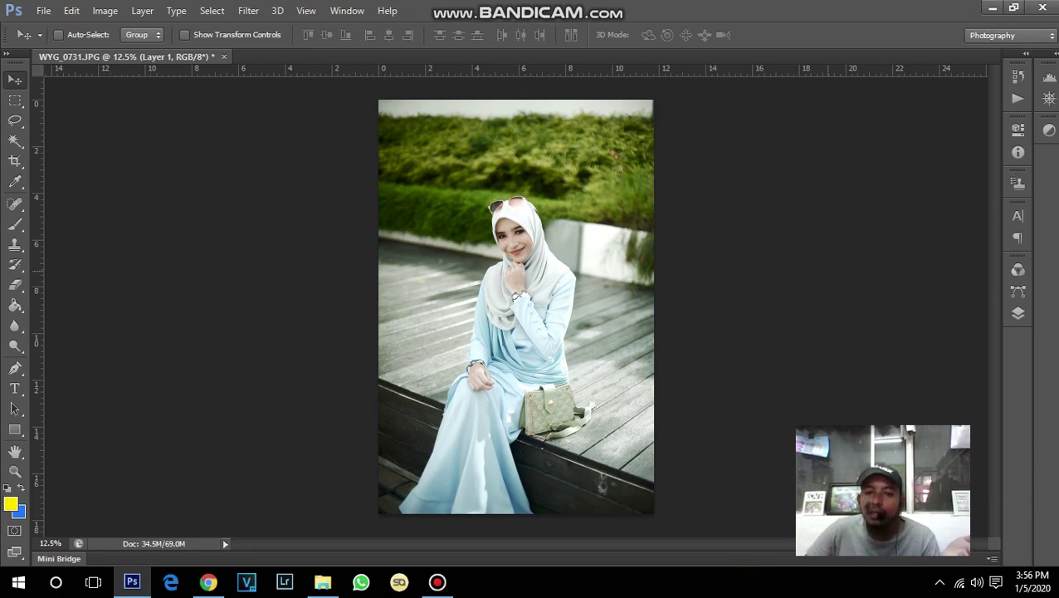
{"action": "left_click", "coordinate": [1018, 313]}
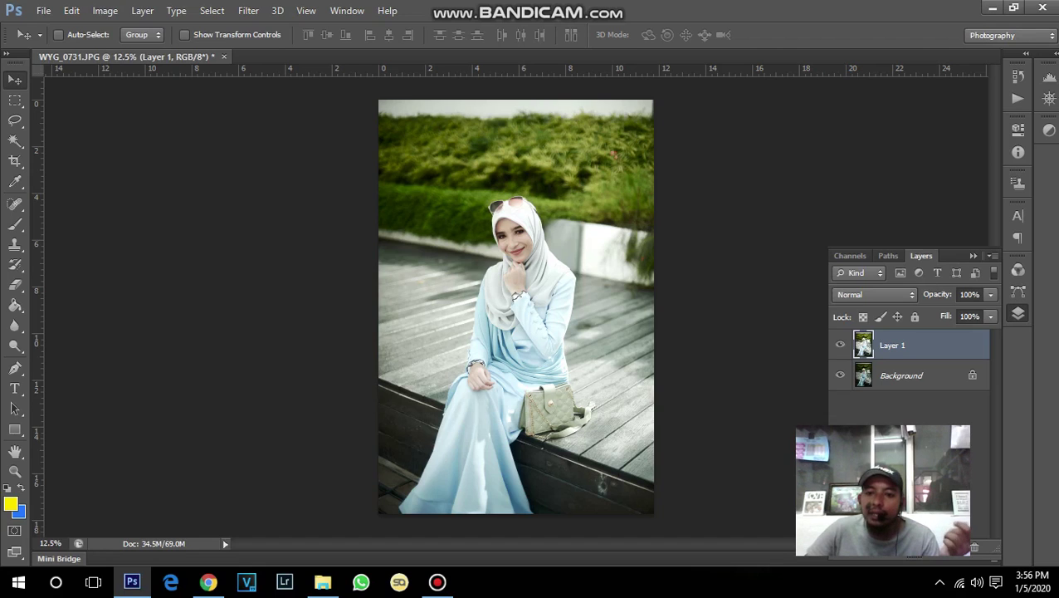
{"action": "left_click", "coordinate": [840, 344]}
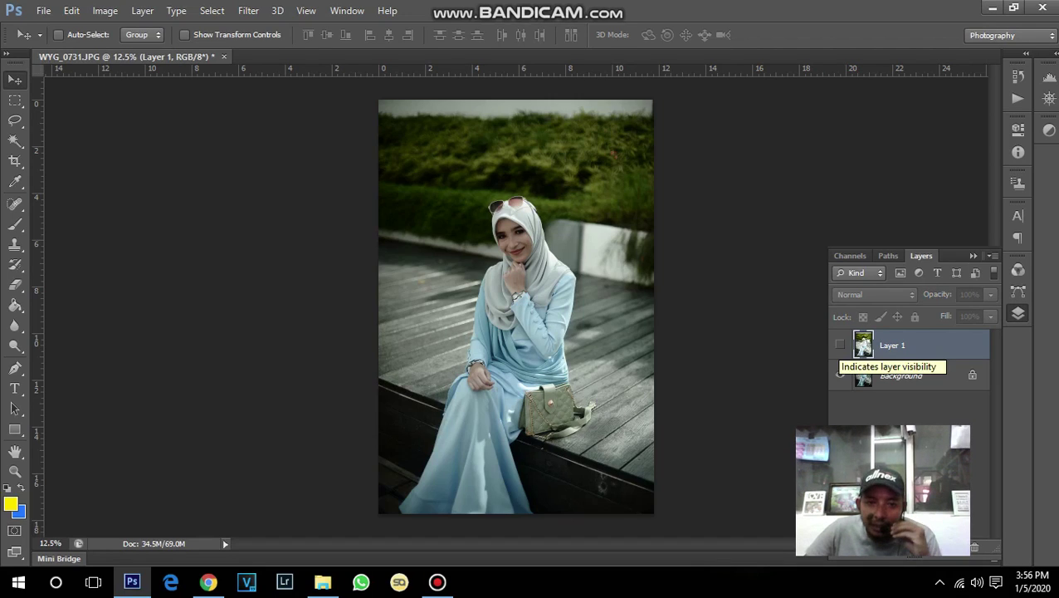
{"action": "left_click", "coordinate": [840, 344]}
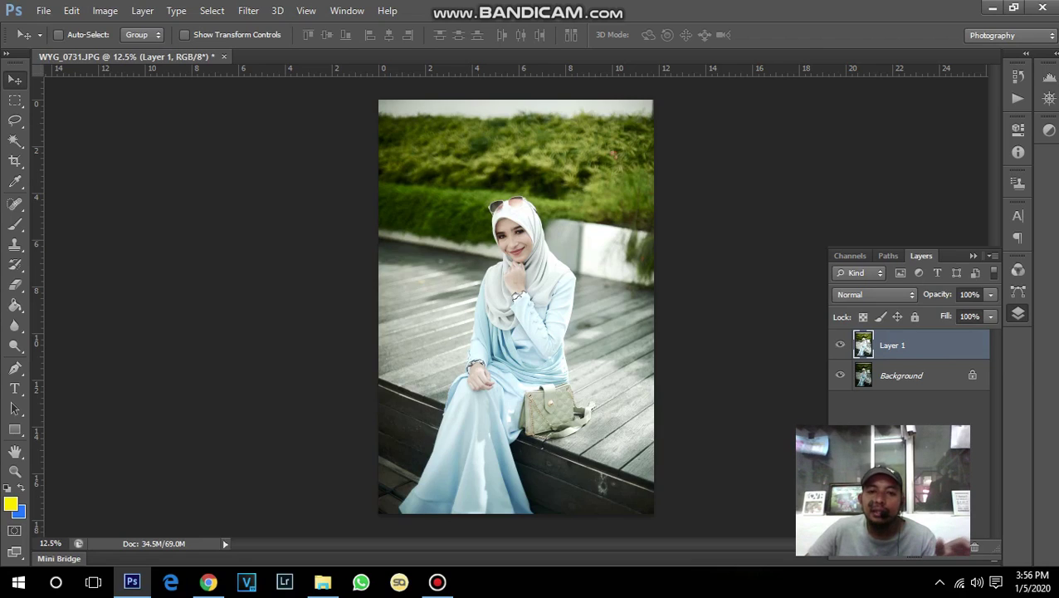
{"action": "left_click", "coordinate": [840, 345]}
{"action": "left_click", "coordinate": [840, 344]}
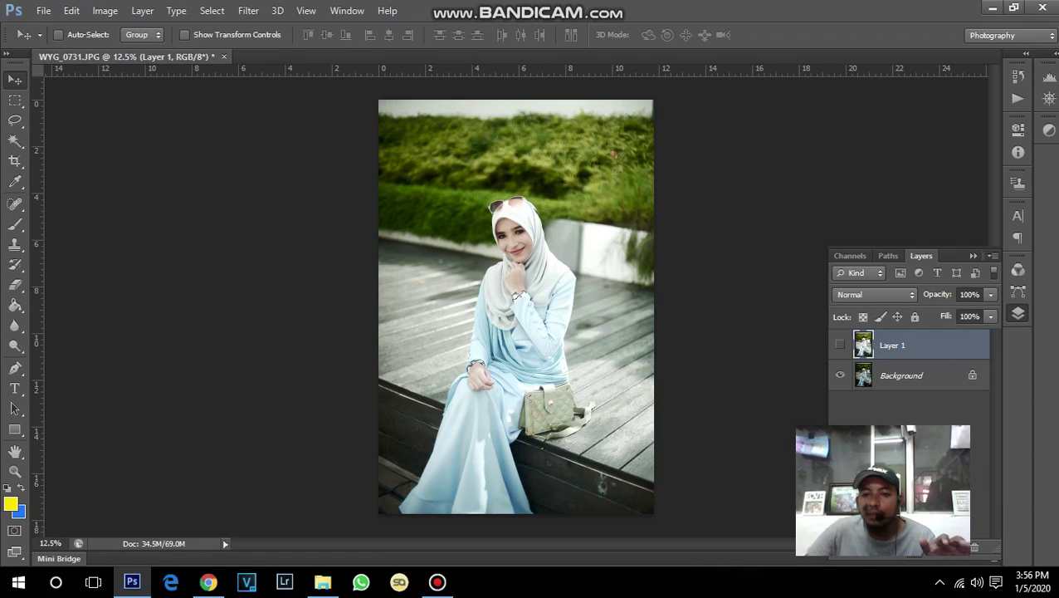
{"action": "left_click", "coordinate": [840, 344]}
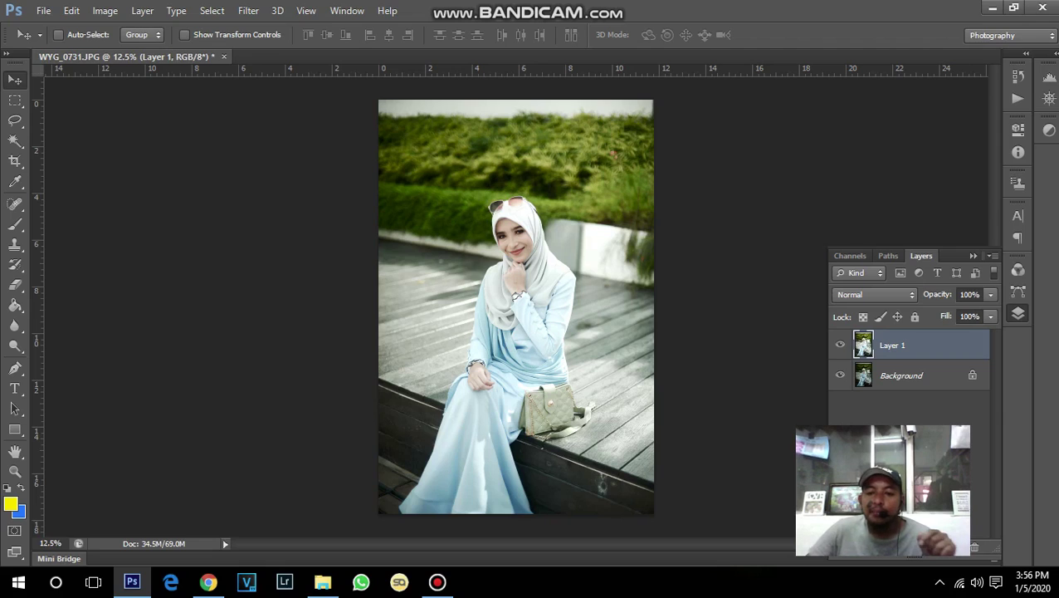
{"action": "left_click", "coordinate": [840, 344]}
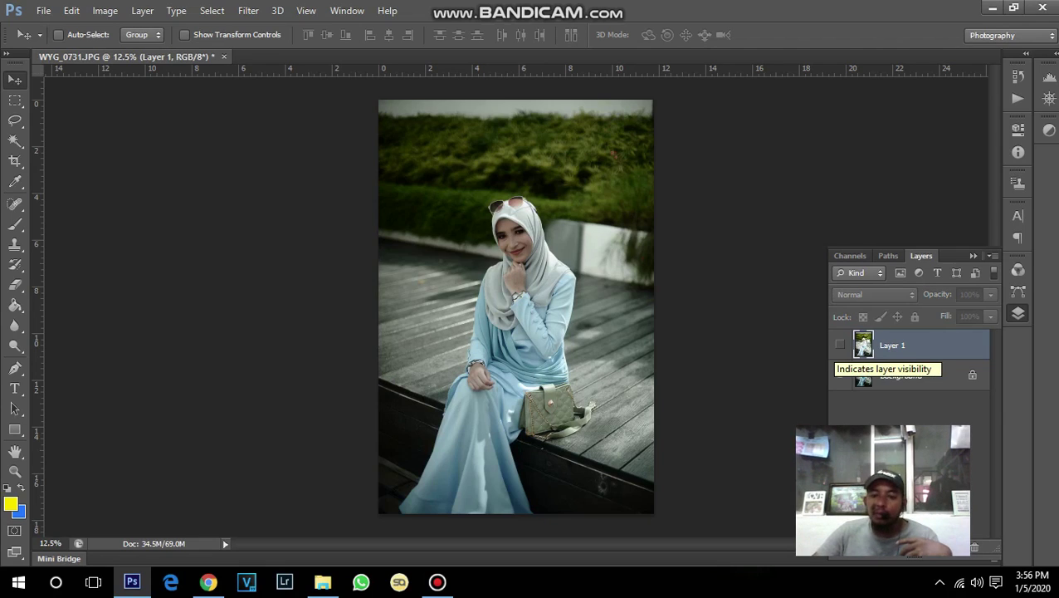
Keep comparing before/after while switching layers, finishing with Layer 1 visible and Layers collapsed.
{"action": "key", "text": "alt+bracketleft"}
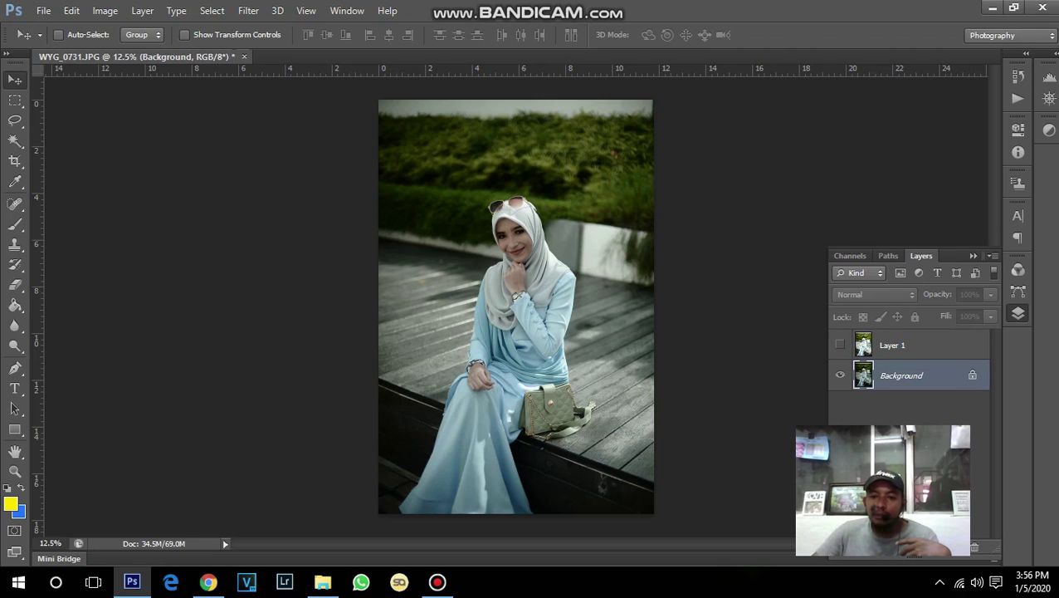
{"action": "key", "text": "alt+bracketright"}
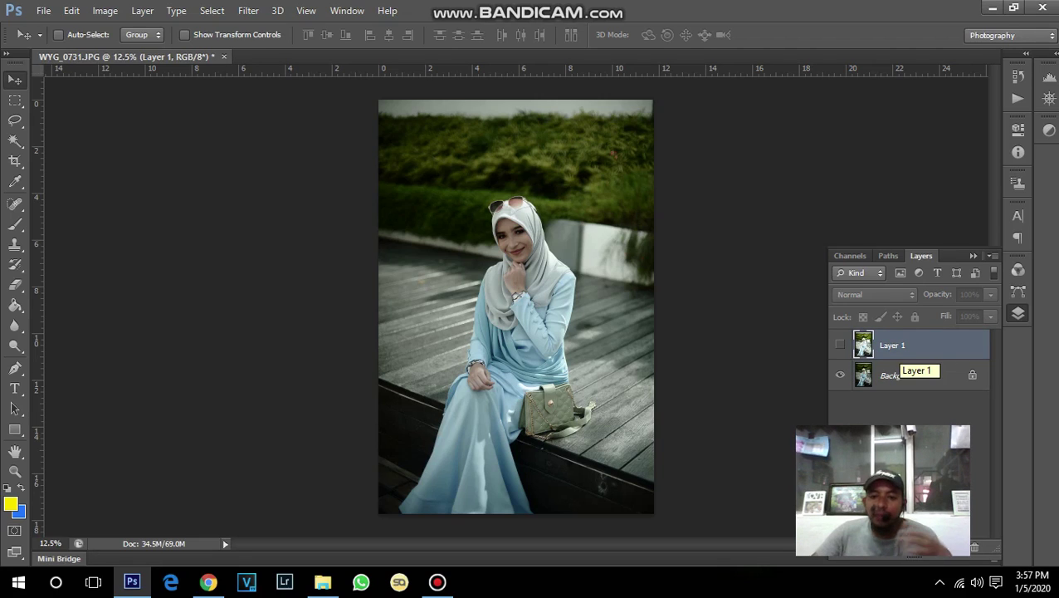
{"action": "left_click", "coordinate": [840, 344]}
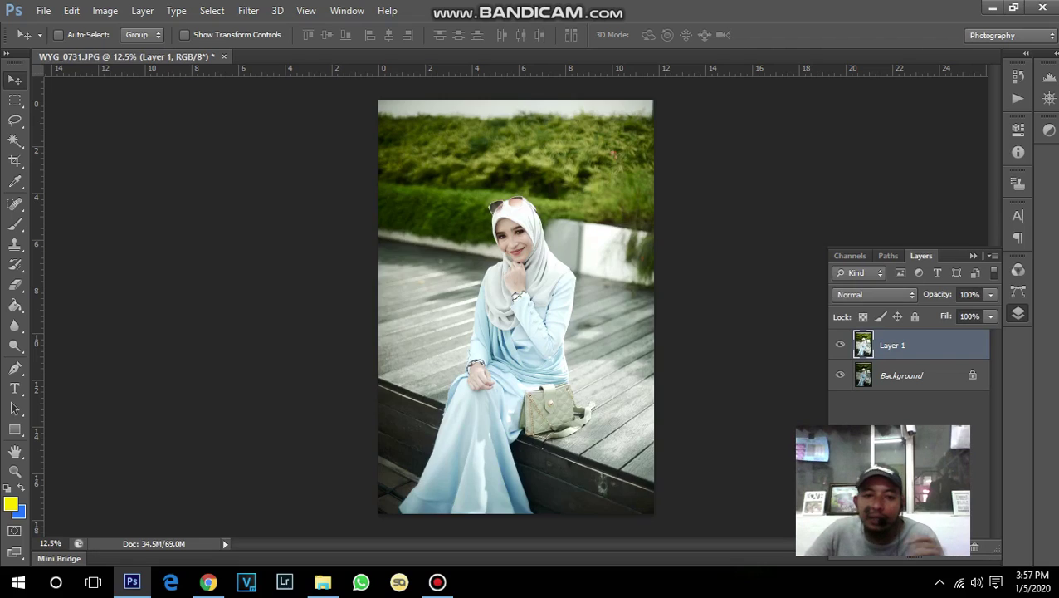
{"action": "left_click", "coordinate": [840, 345]}
{"action": "left_click", "coordinate": [840, 344]}
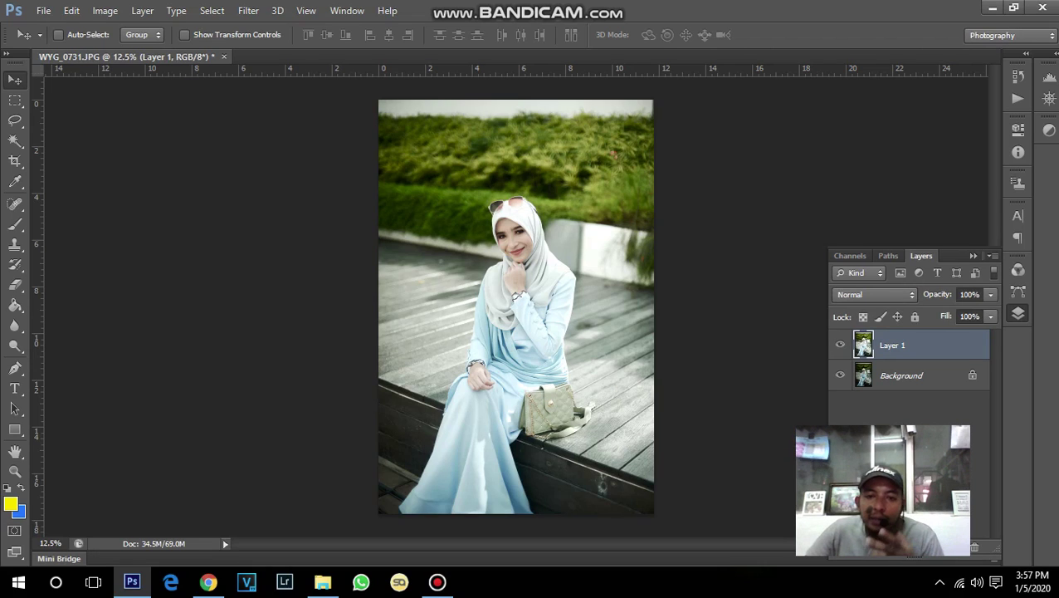
{"action": "left_click", "coordinate": [840, 344]}
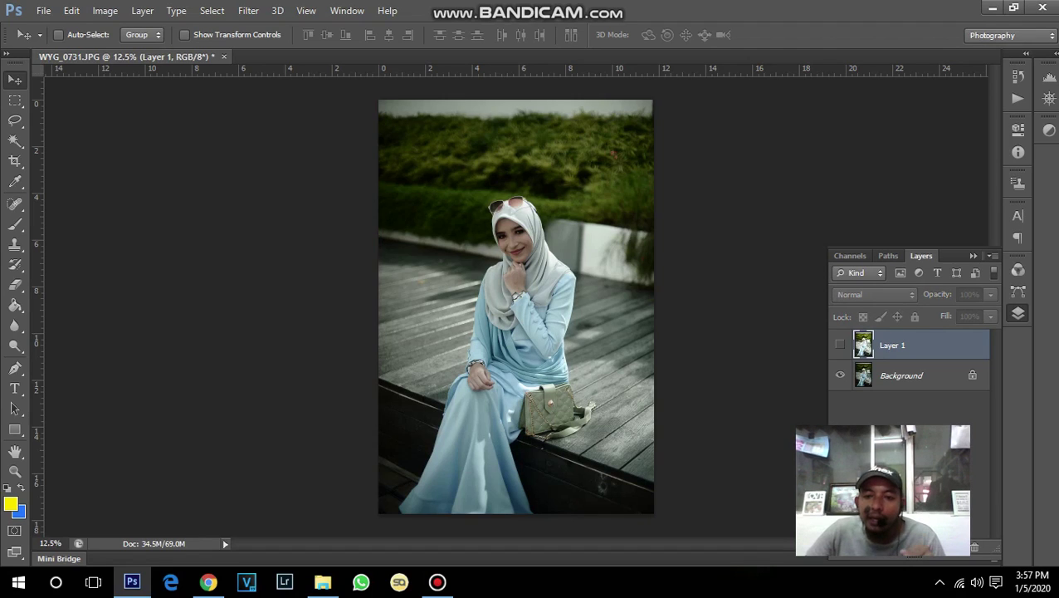
{"action": "key", "text": "alt+bracketleft"}
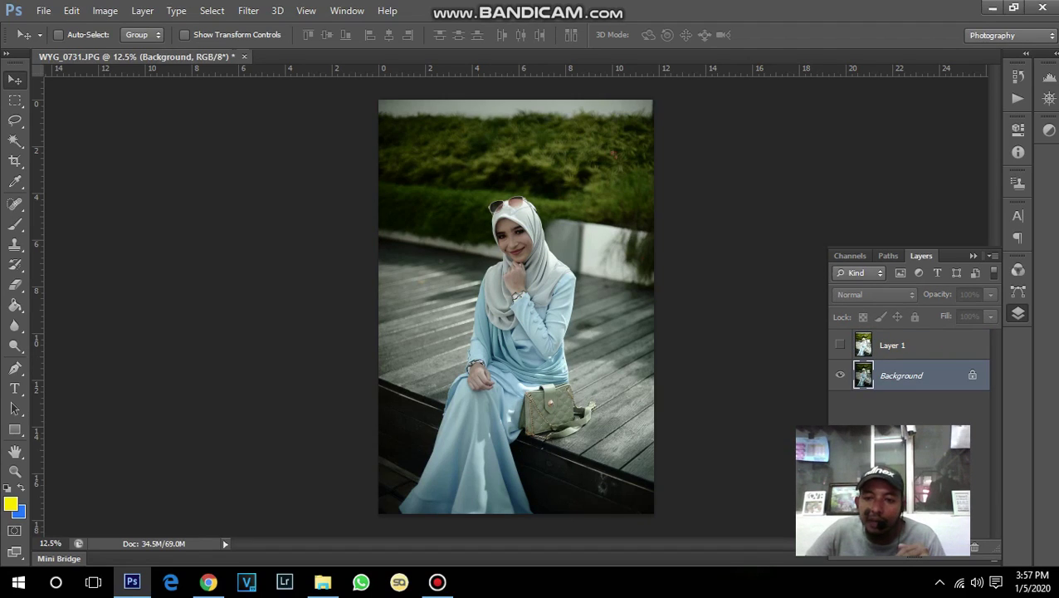
{"action": "left_click", "coordinate": [840, 345]}
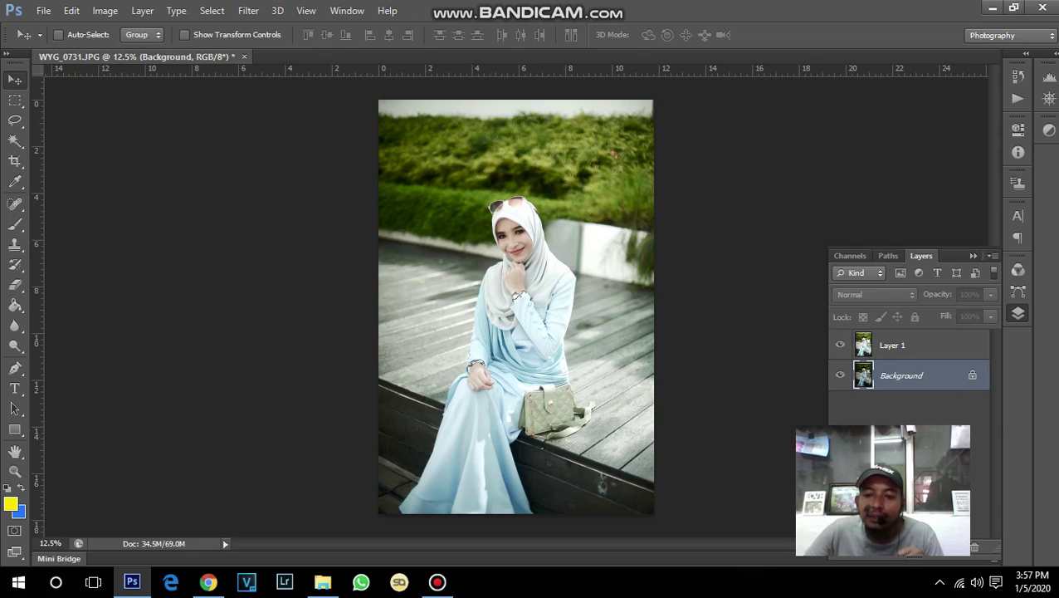
{"action": "left_click", "coordinate": [973, 255]}
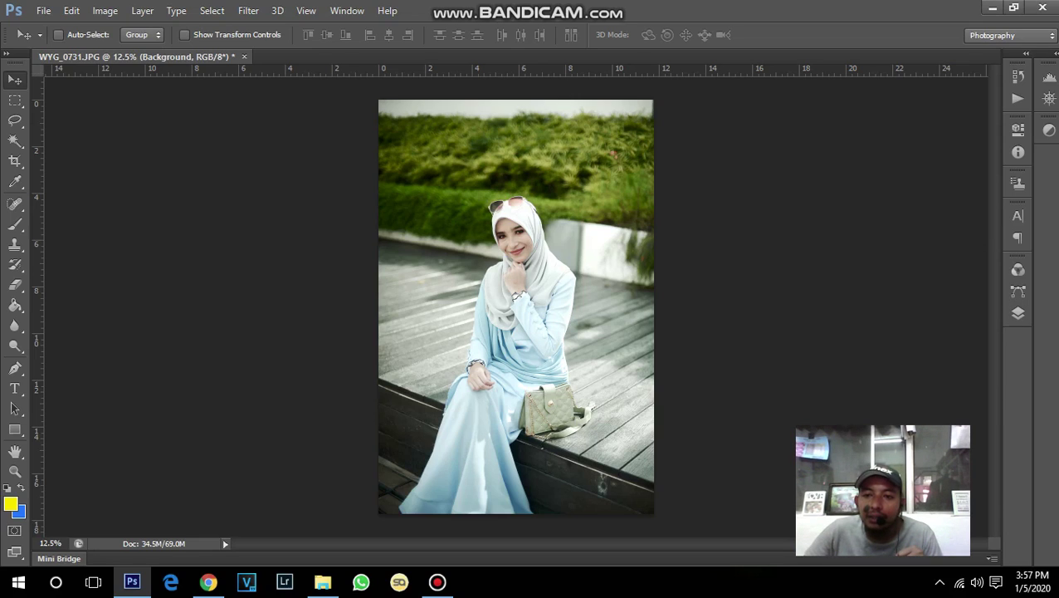